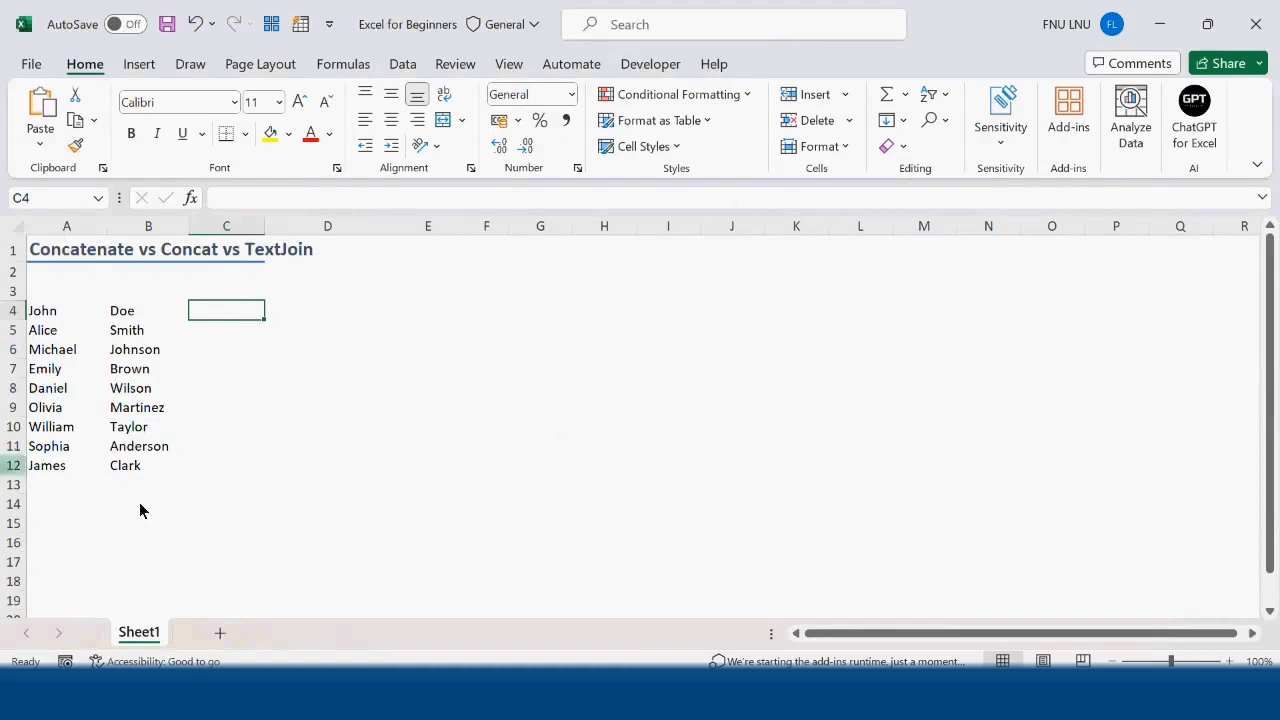
- Enter a CONCATENATE formula in C4 that joins the name cells individually, row by row, from A4,B4 through A12,B12 without separators
{"action": "left_click_drag", "start_coordinate": [55, 311], "coordinate": [122, 466]}
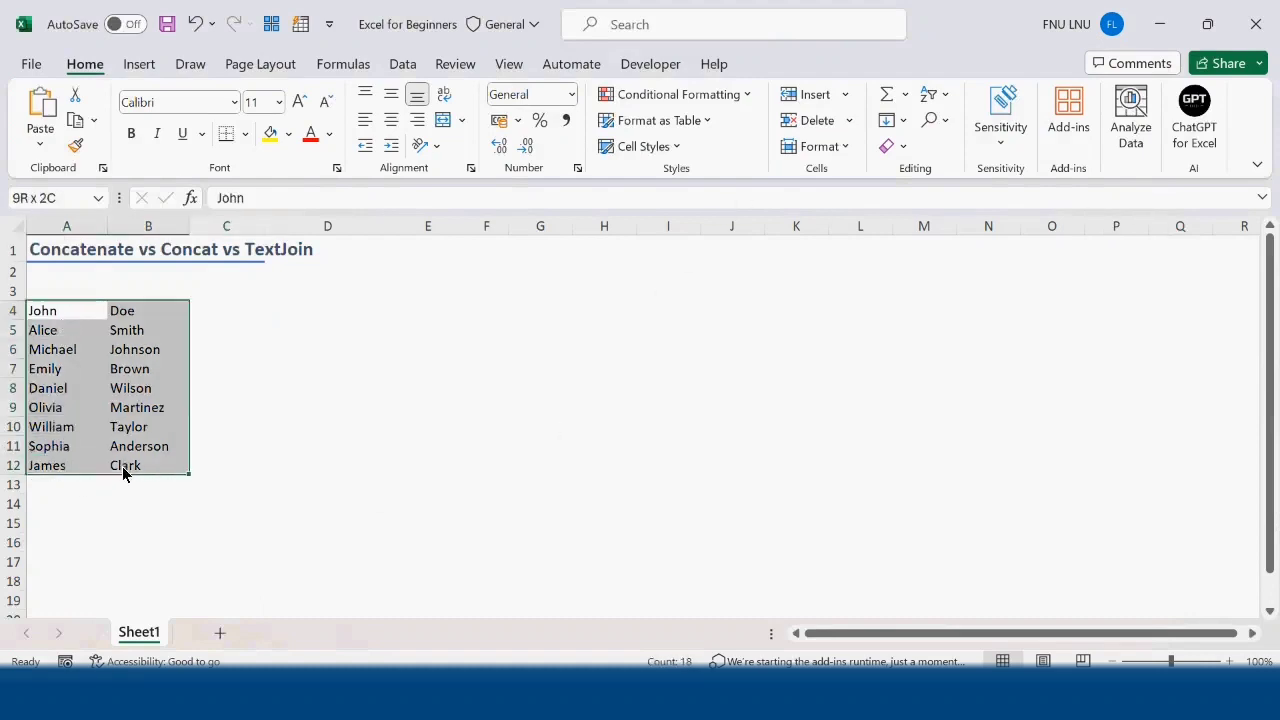
{"action": "left_click", "coordinate": [238, 318]}
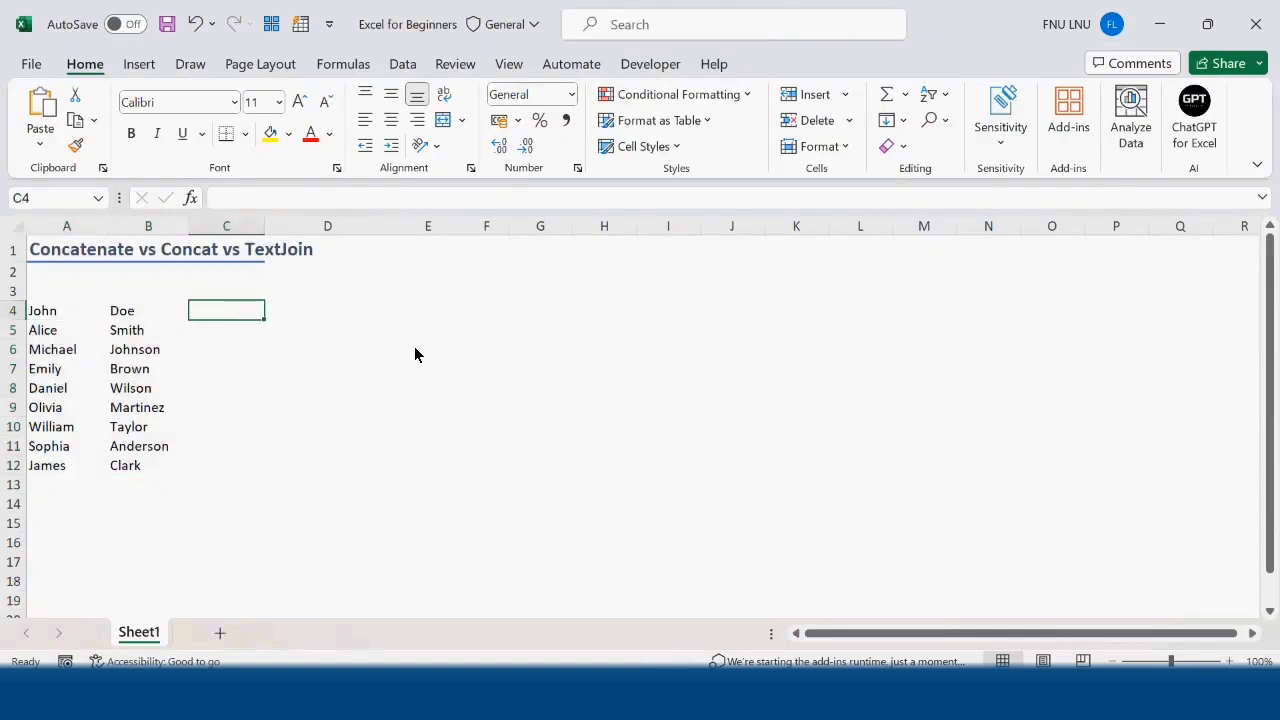
{"action": "type", "text": "=conc"}
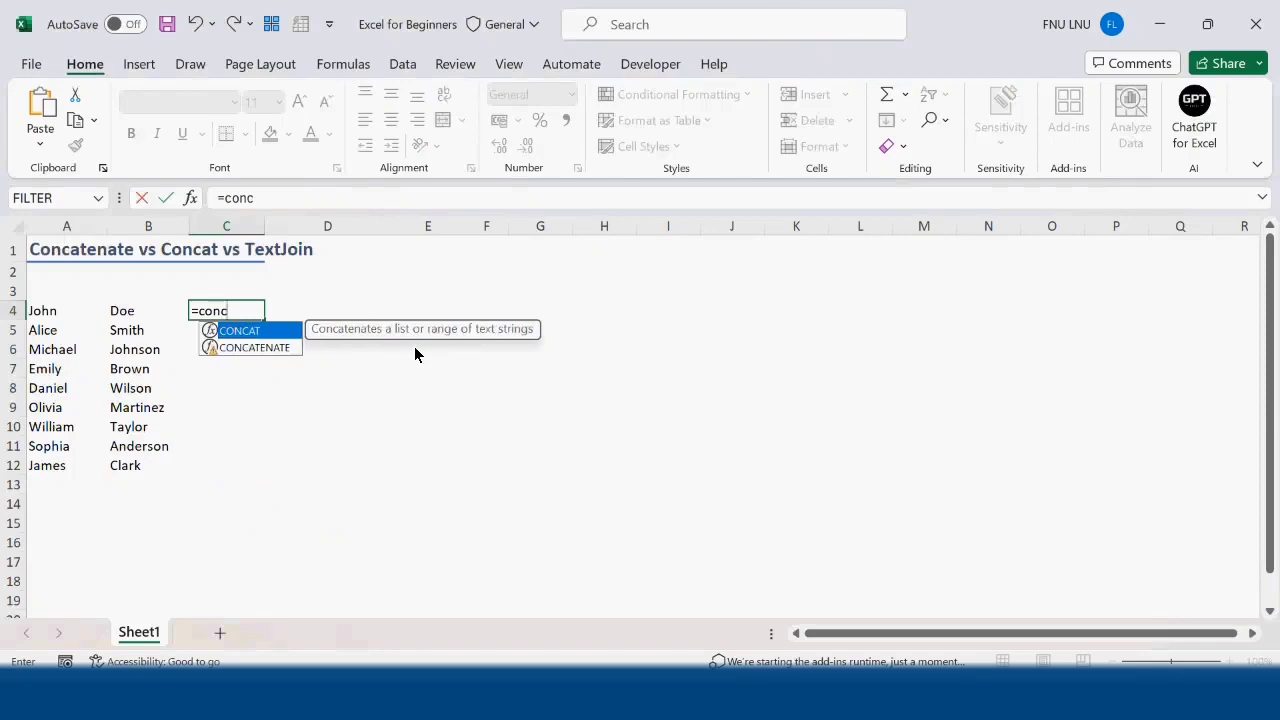
{"action": "key", "text": "Down"}
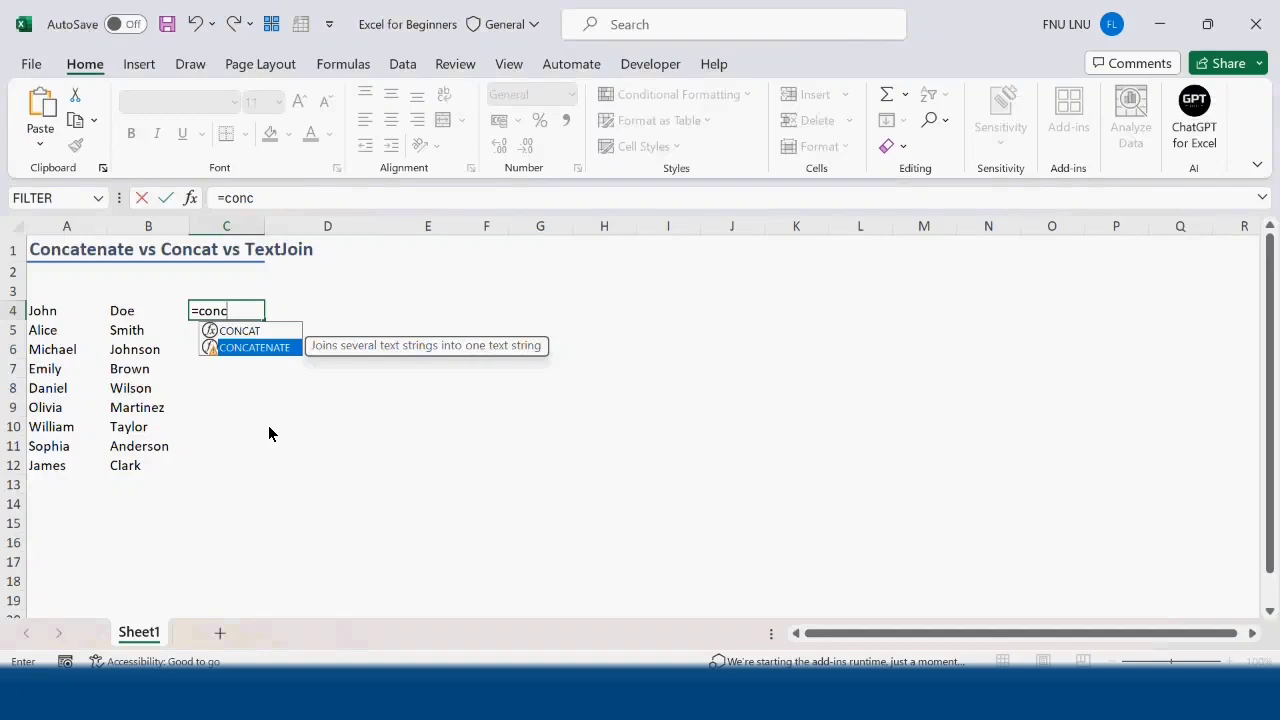
{"action": "key", "text": "Tab"}
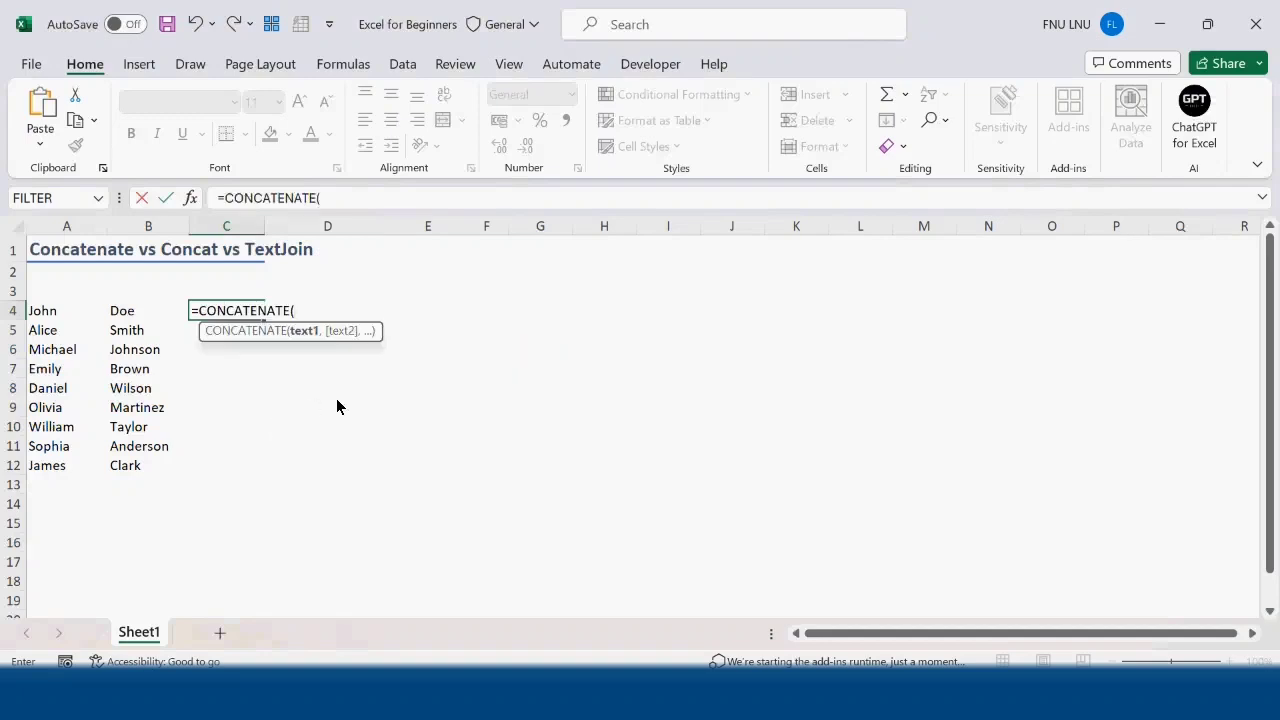
{"action": "left_click", "coordinate": [46, 315]}
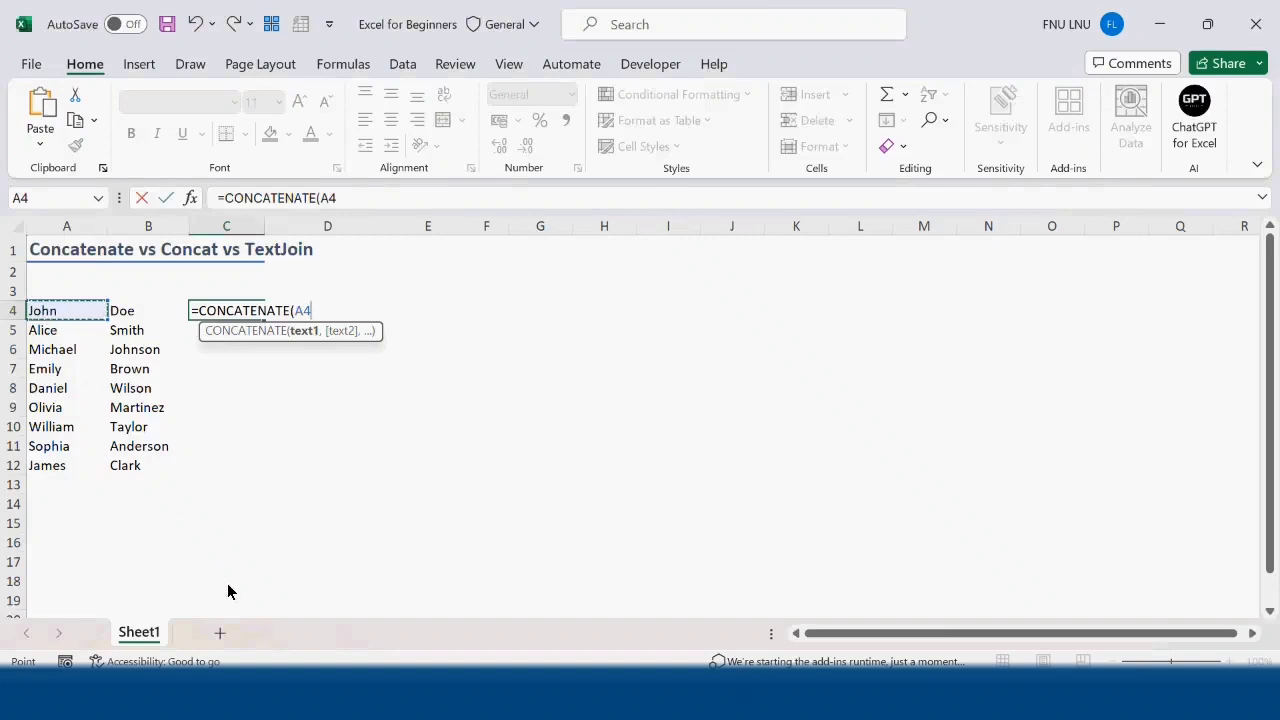
{"action": "type", "text": ","}
{"action": "left_click", "coordinate": [130, 315]}
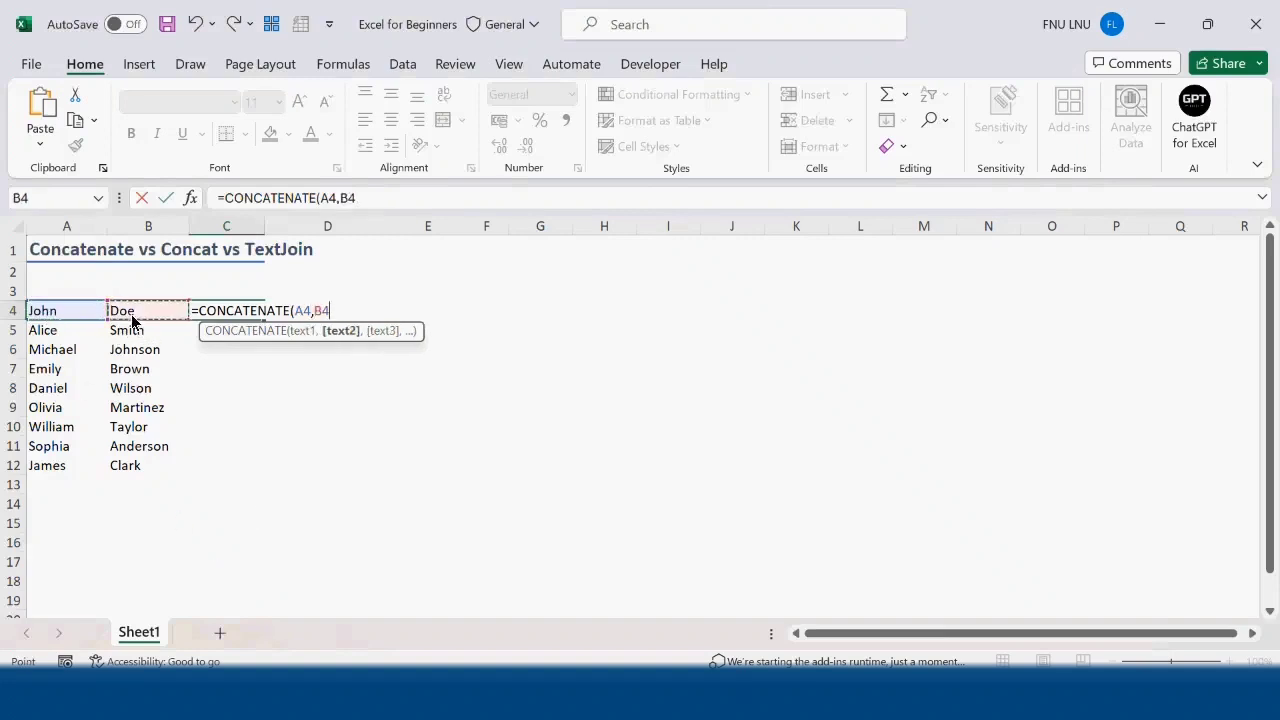
{"action": "type", "text": ","}
{"action": "left_click", "coordinate": [62, 333]}
{"action": "type", "text": ","}
{"action": "left_click", "coordinate": [112, 333]}
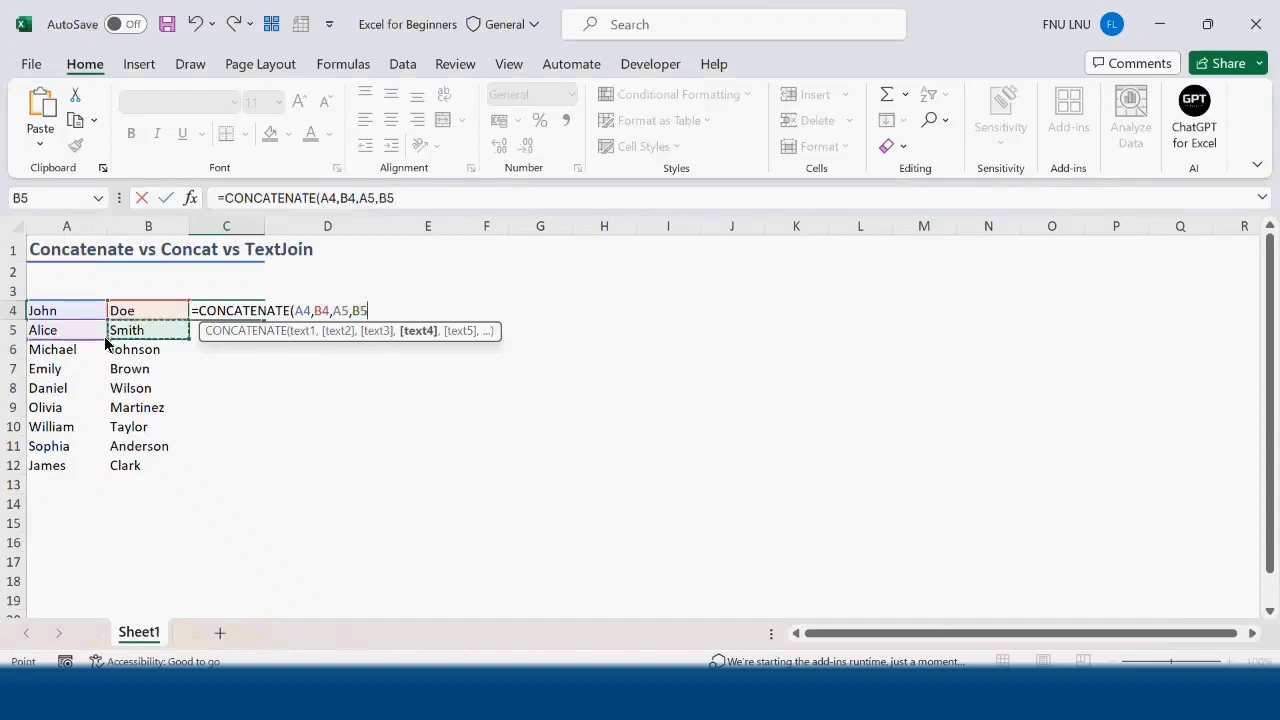
{"action": "type", "text": ","}
{"action": "left_click", "coordinate": [35, 352]}
{"action": "type", "text": ","}
{"action": "left_click", "coordinate": [128, 352]}
{"action": "type", "text": ","}
{"action": "left_click", "coordinate": [63, 374]}
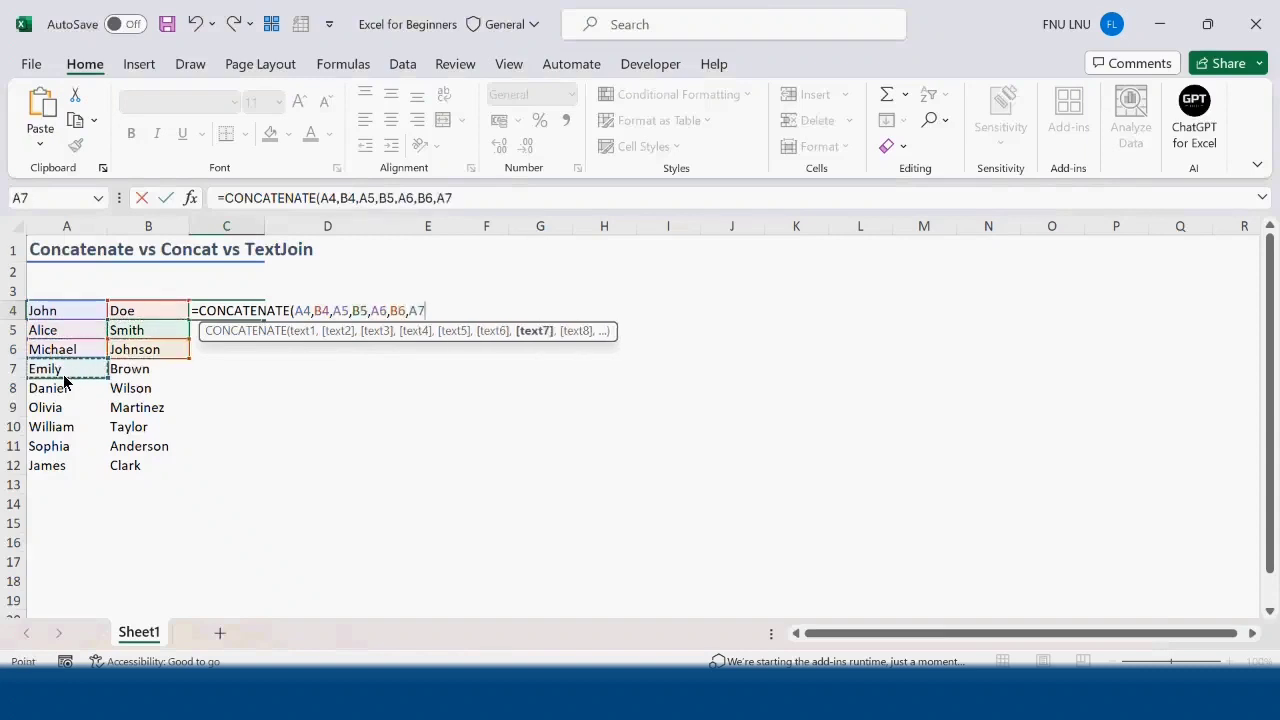
{"action": "type", "text": ","}
{"action": "left_click", "coordinate": [130, 370]}
{"action": "type", "text": ","}
{"action": "left_click", "coordinate": [68, 397]}
{"action": "type", "text": ","}
{"action": "left_click", "coordinate": [126, 392]}
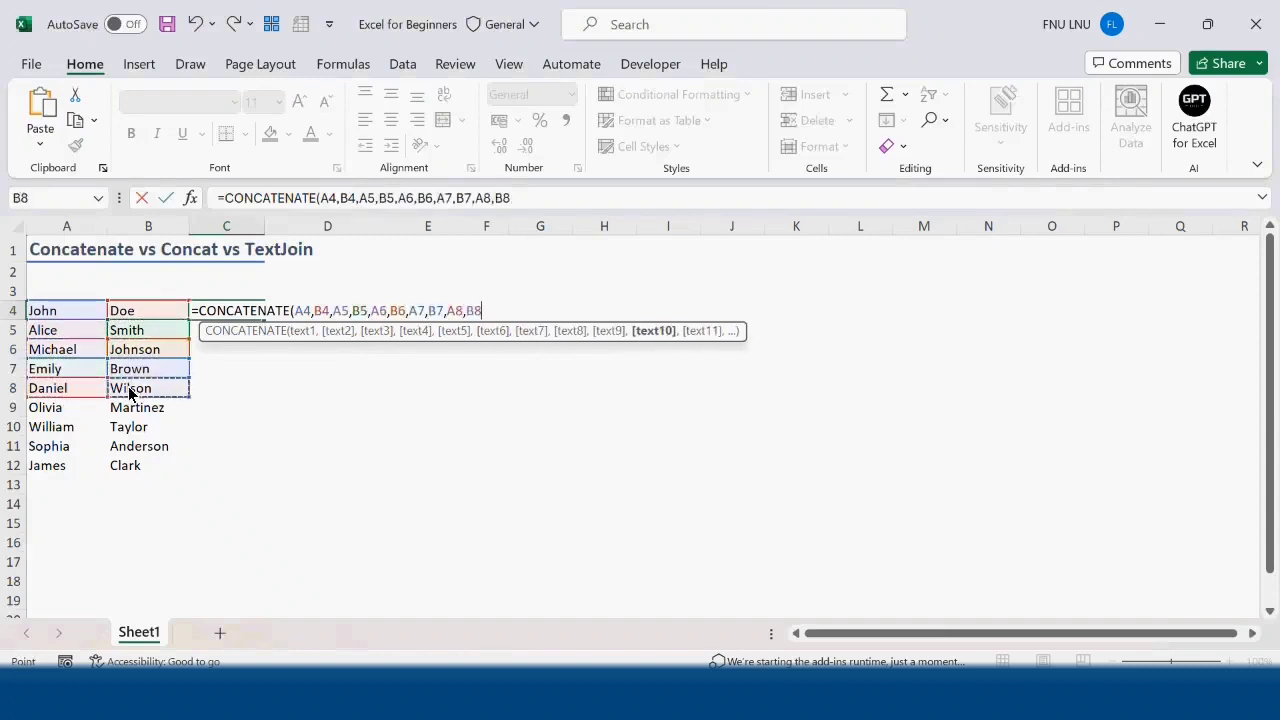
{"action": "type", "text": ","}
{"action": "left_click", "coordinate": [68, 412]}
{"action": "type", "text": ","}
{"action": "left_click", "coordinate": [118, 412]}
{"action": "type", "text": ","}
{"action": "left_click", "coordinate": [70, 428]}
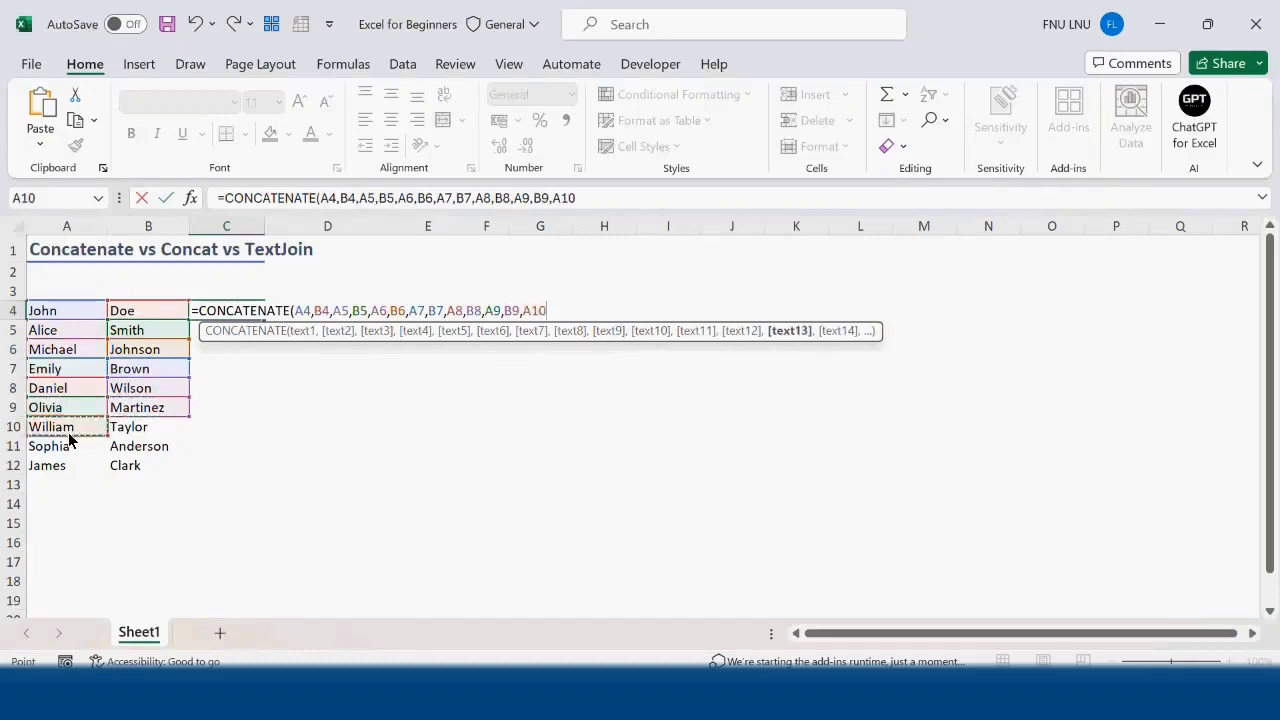
{"action": "type", "text": ","}
{"action": "left_click", "coordinate": [128, 428]}
{"action": "type", "text": ","}
{"action": "left_click", "coordinate": [84, 450]}
{"action": "type", "text": ","}
{"action": "left_click", "coordinate": [123, 449]}
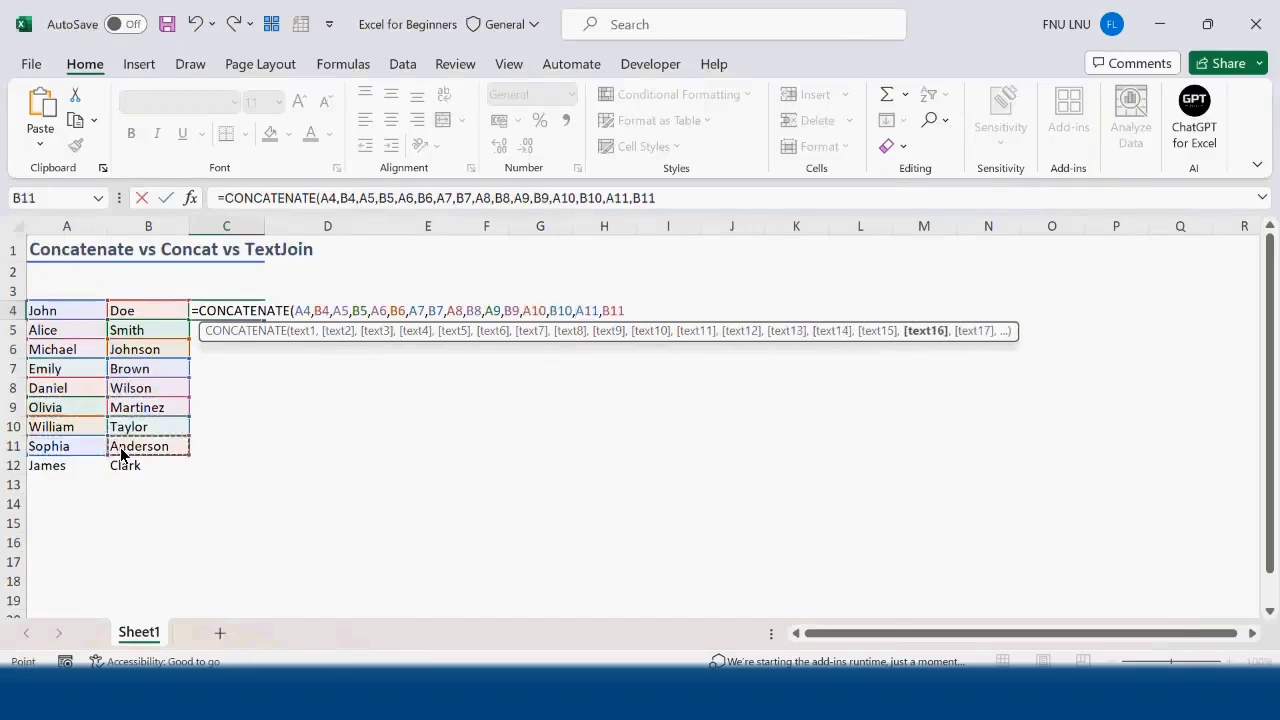
{"action": "type", "text": ","}
{"action": "left_click", "coordinate": [60, 470]}
{"action": "type", "text": ","}
{"action": "left_click", "coordinate": [118, 465]}
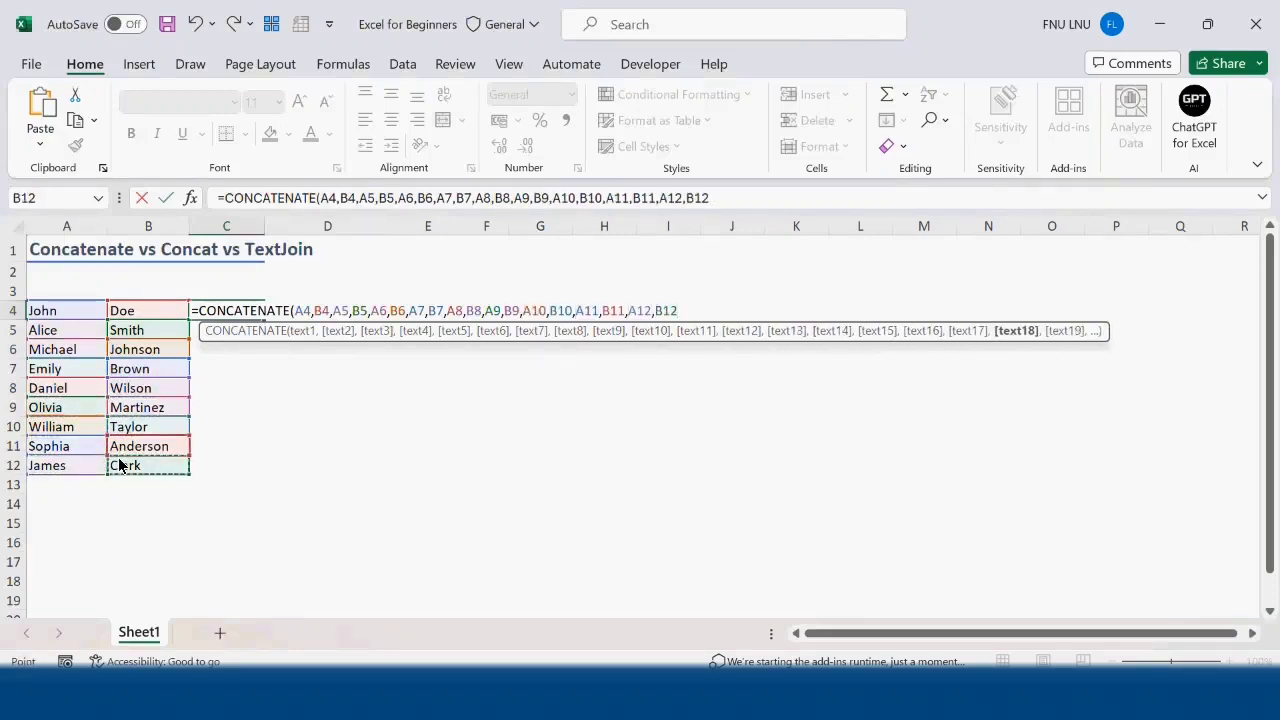
{"action": "type", "text": ")"}
{"action": "key", "text": "Return"}
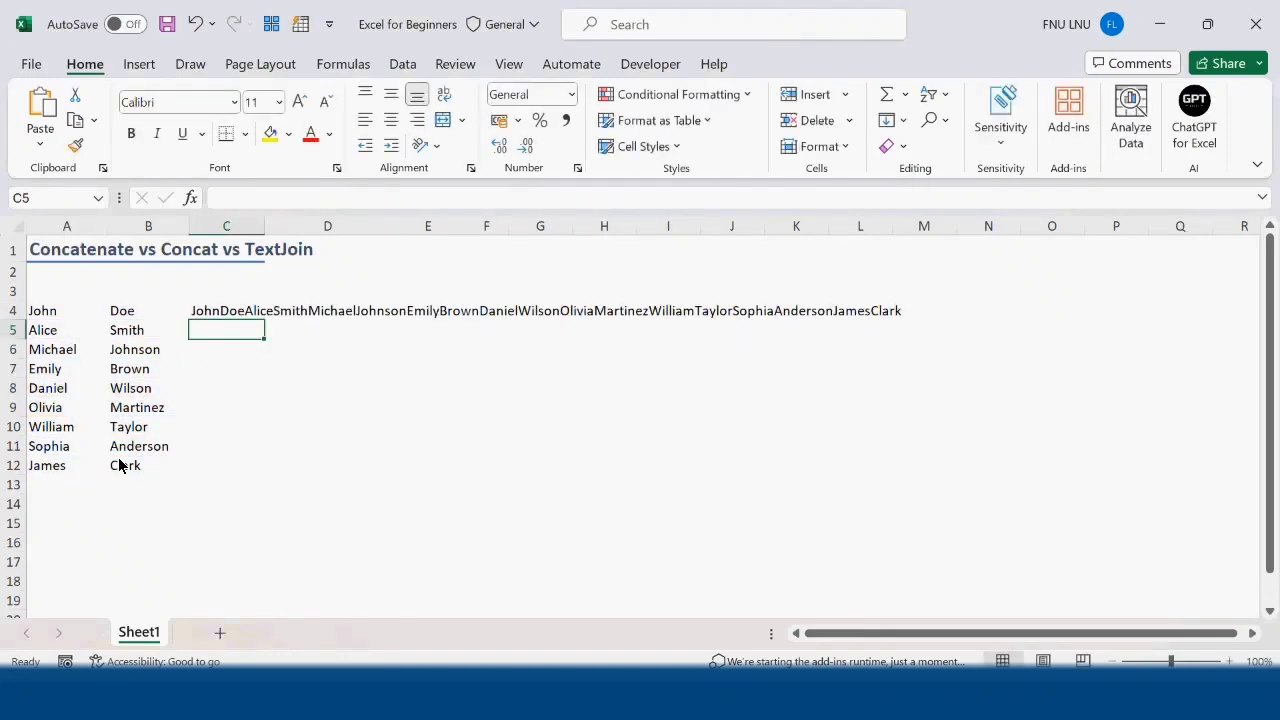
- Delete rows 8 to 13 so only the first four names stay in the list
{"action": "key", "text": "Up"}
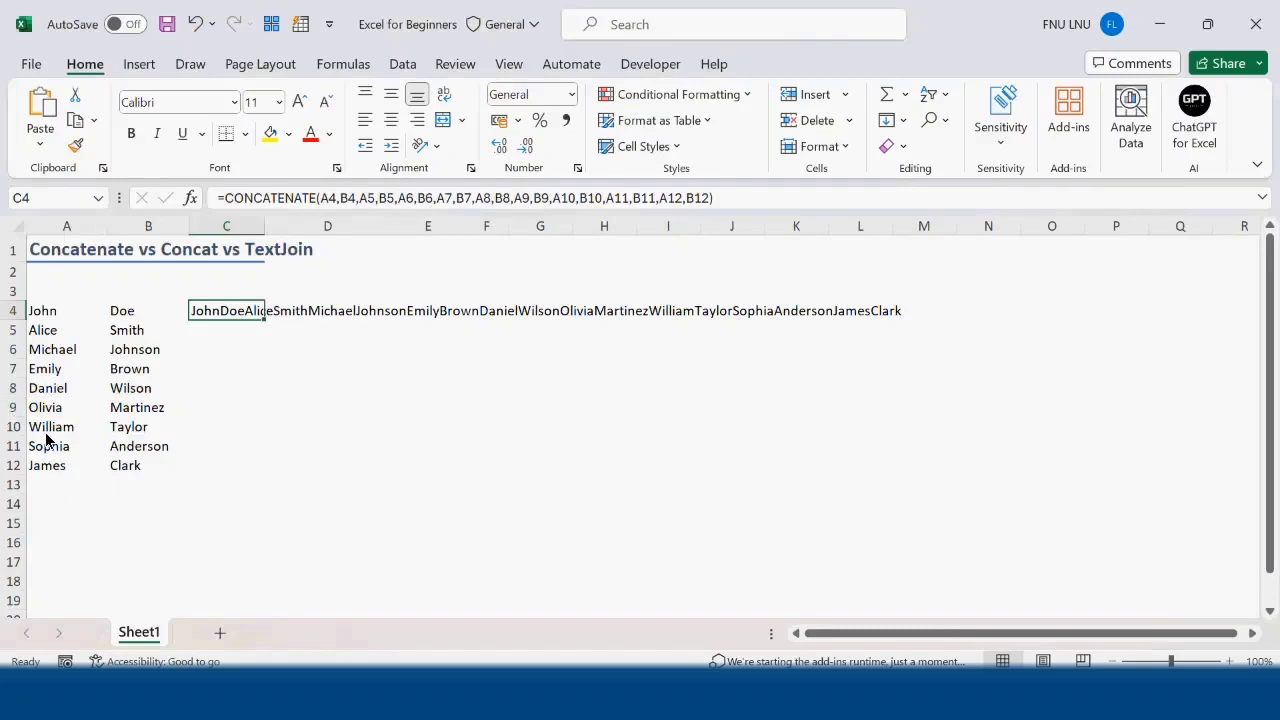
{"action": "left_click", "coordinate": [18, 390]}
{"action": "left_click_drag", "start_coordinate": [18, 393], "coordinate": [14, 486]}
{"action": "key", "text": "ctrl+minus"}
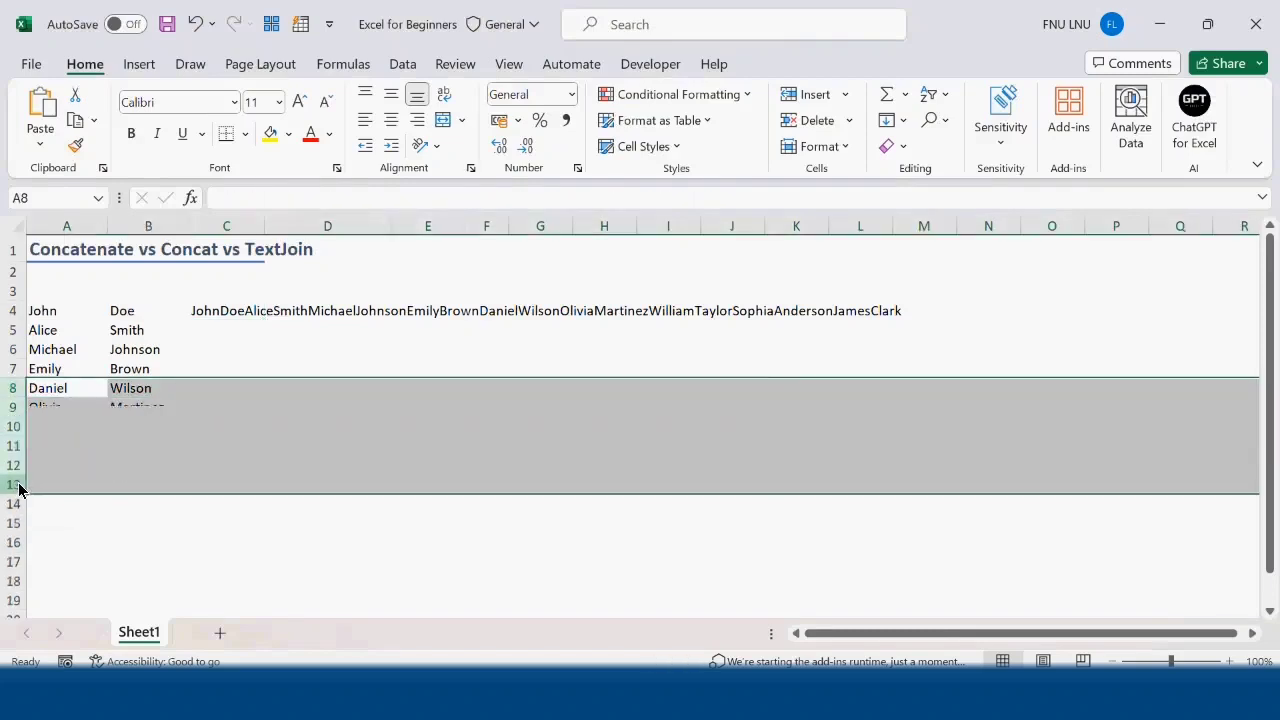
- Replace all arguments of the CONCATENATE formula in C4 with A4," ",B4,", ", as the first name and its separator
{"action": "left_click", "coordinate": [209, 312]}
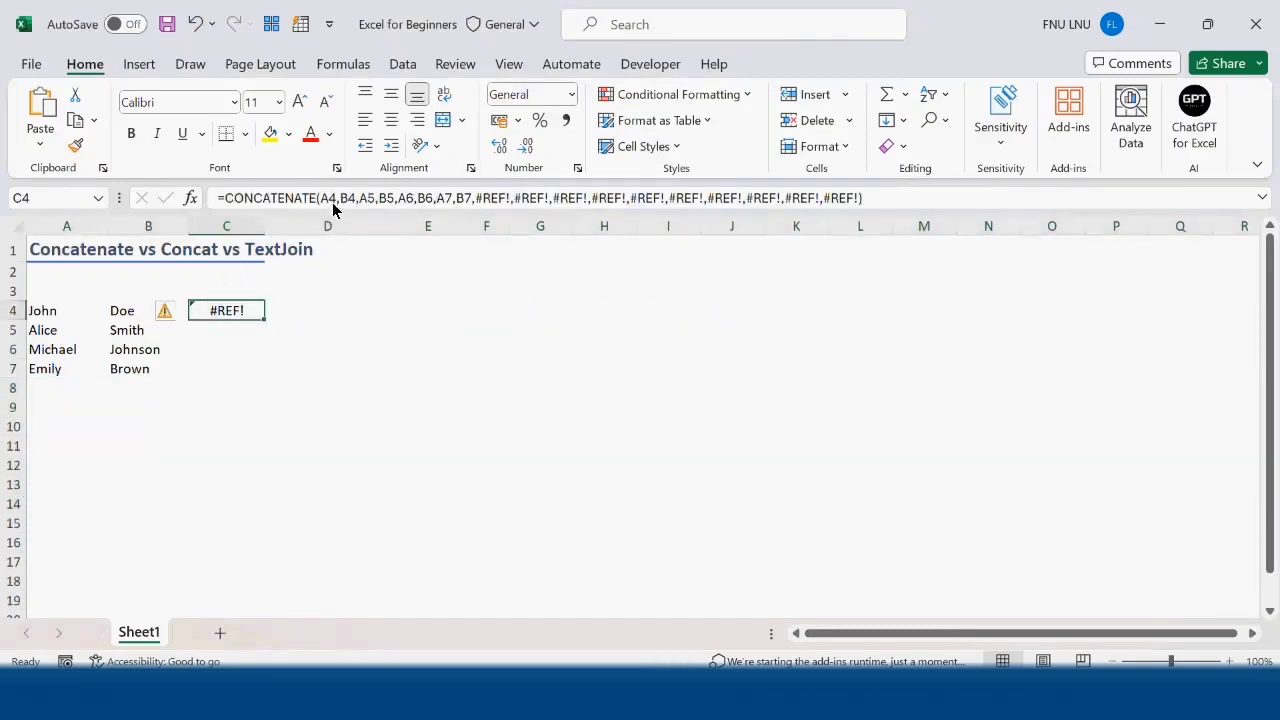
{"action": "left_click_drag", "start_coordinate": [321, 197], "coordinate": [862, 198]}
{"action": "key", "text": "BackSpace"}
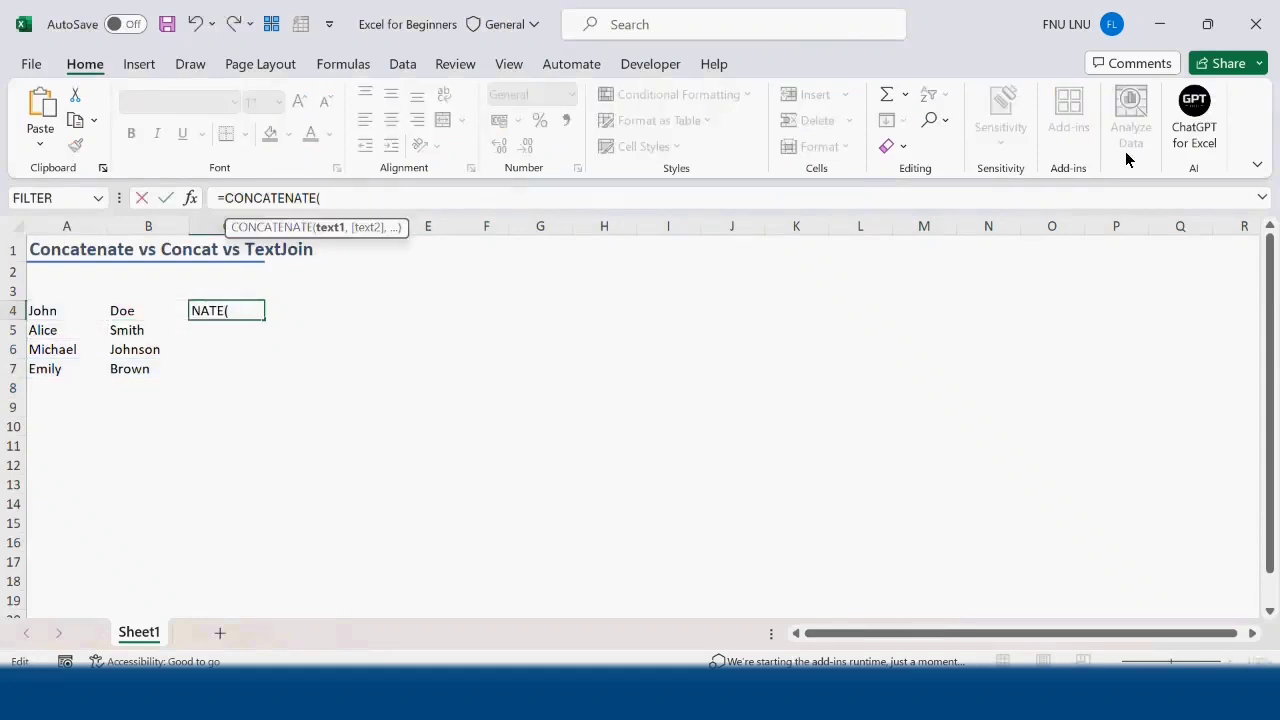
{"action": "left_click", "coordinate": [55, 320]}
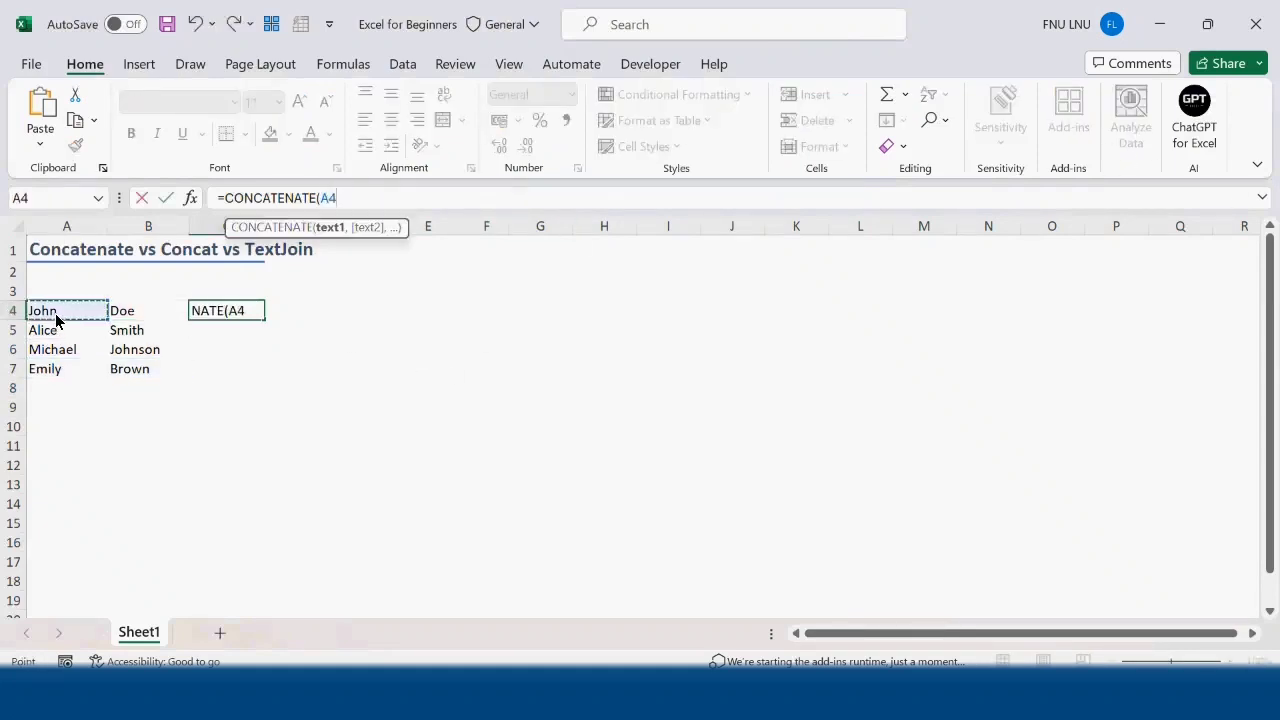
{"action": "type", "text": ",\""}
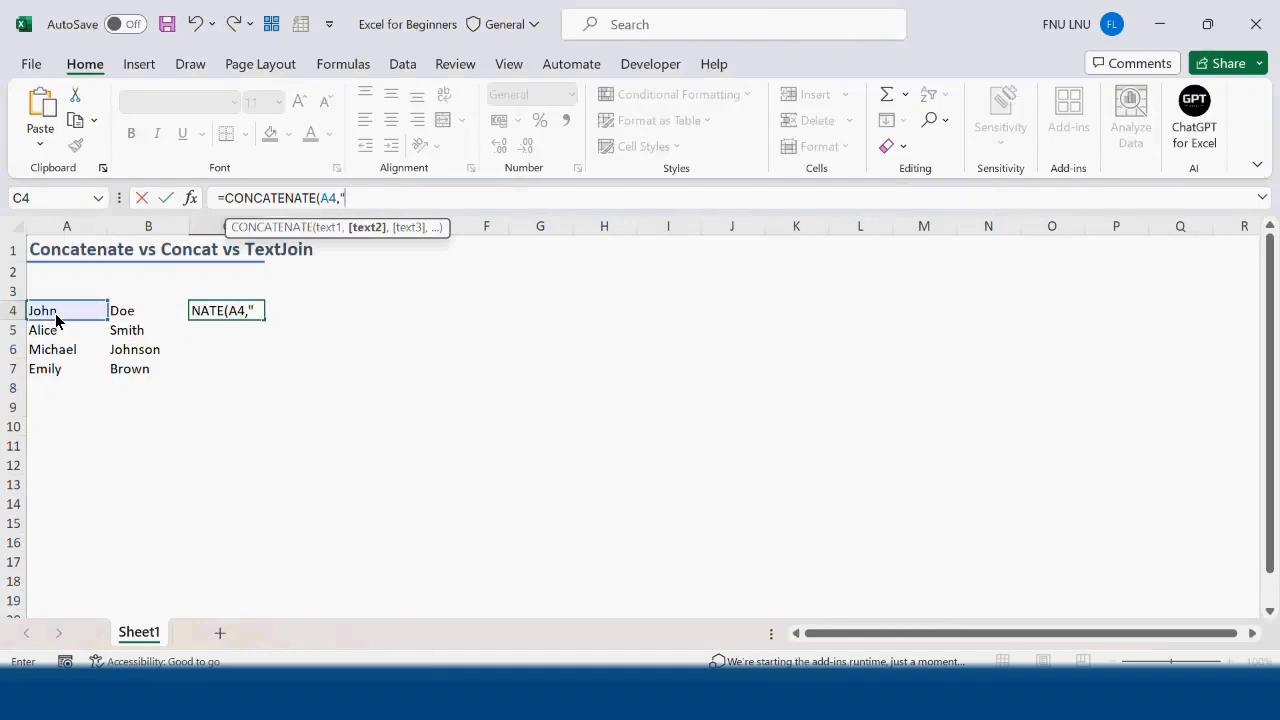
{"action": "type", "text": " \","}
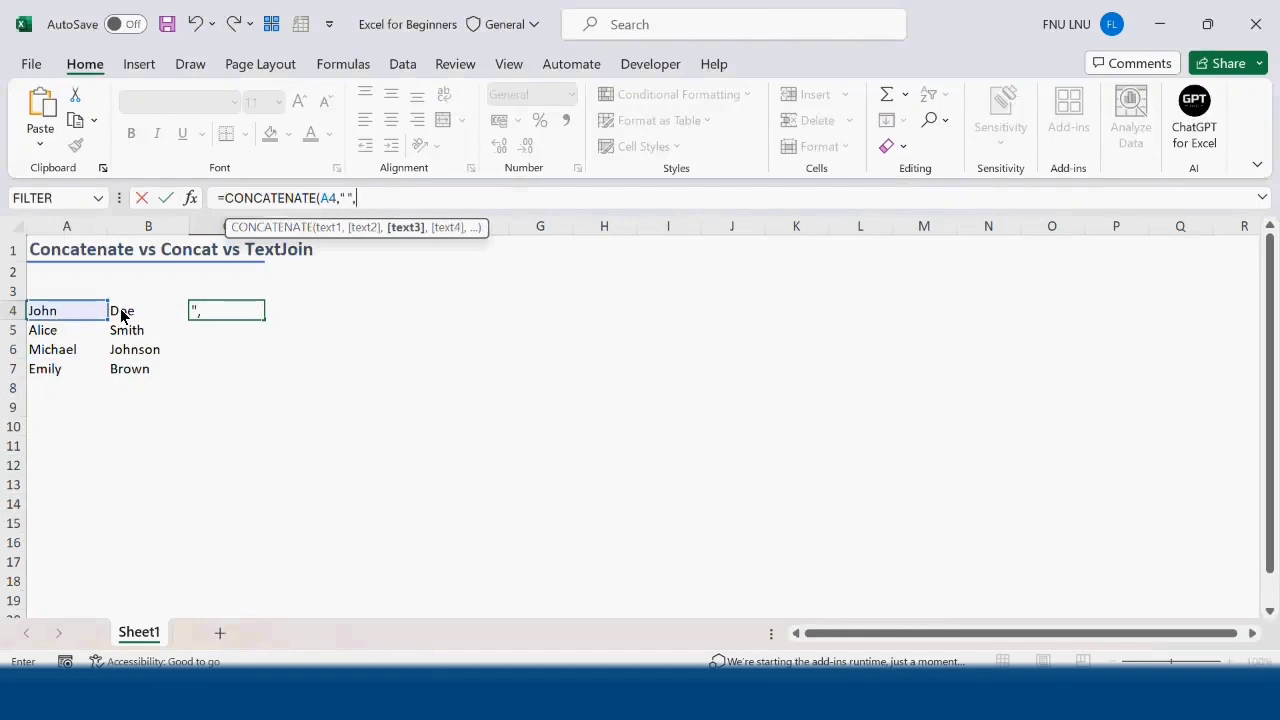
{"action": "left_click", "coordinate": [121, 314]}
{"action": "type", "text": ","}
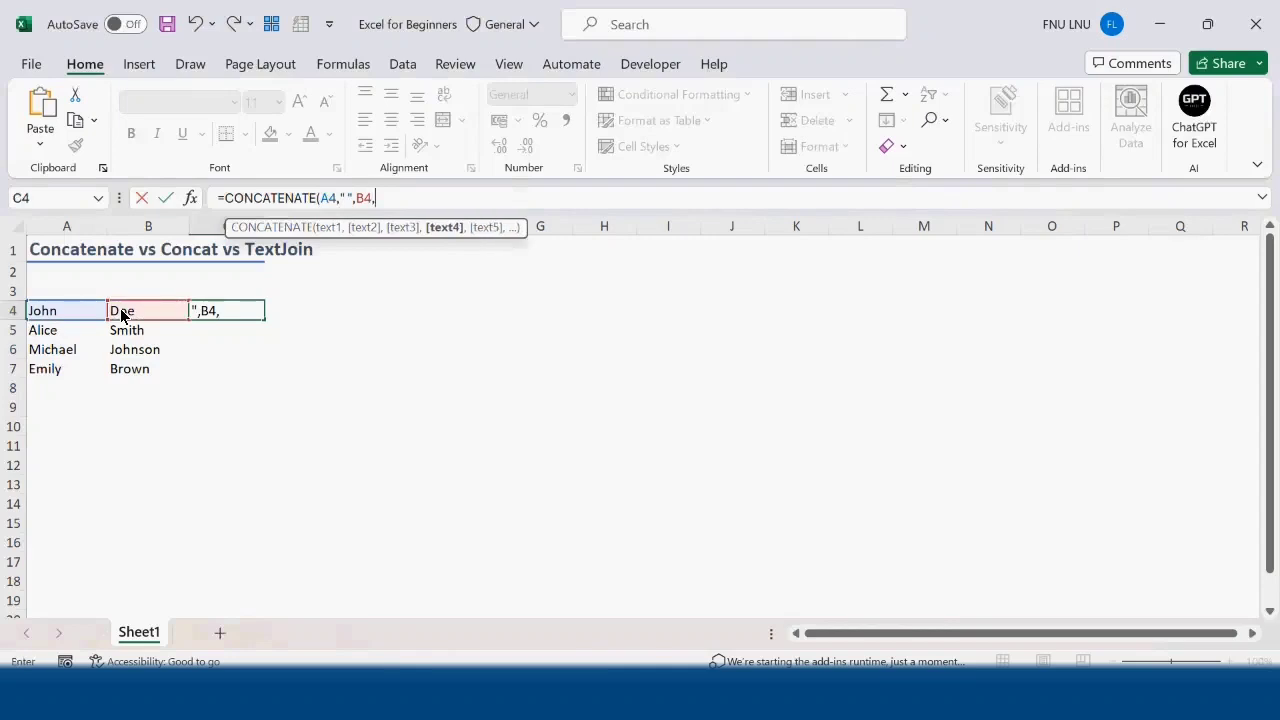
{"action": "type", "text": "\", \","}
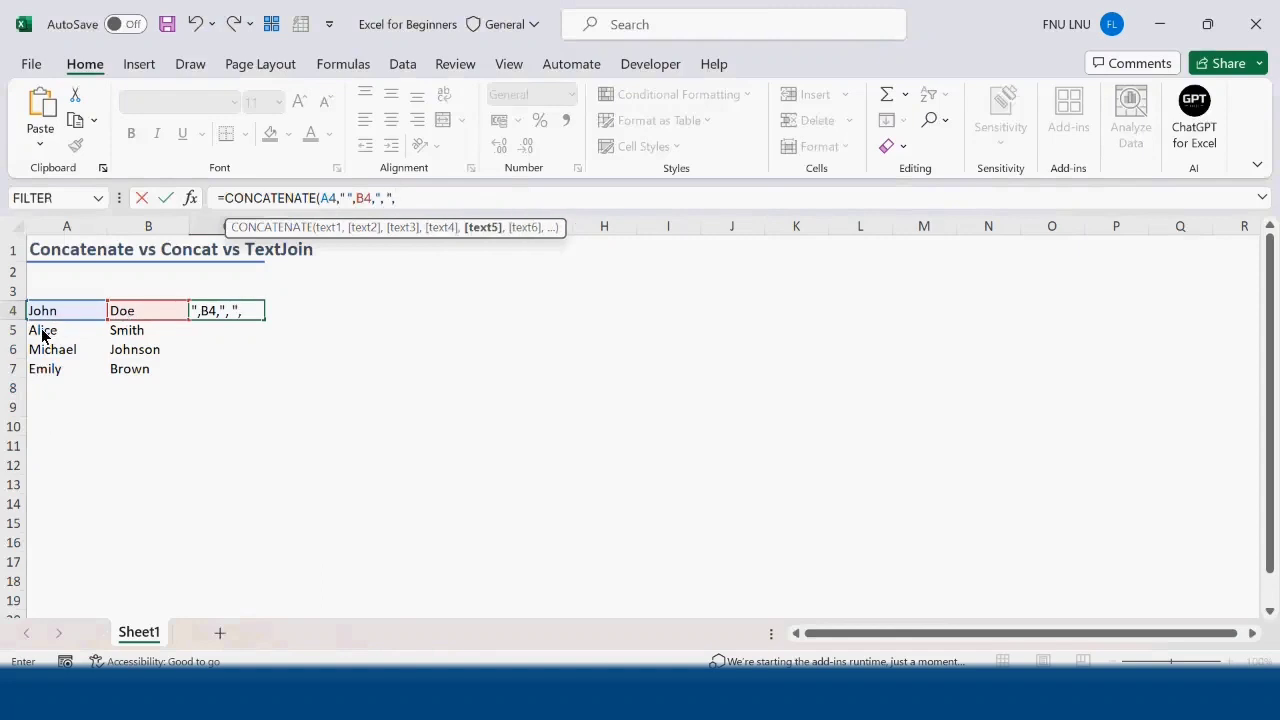
- Append the second name to the C4 formula as A5," ",B5, followed by the ", " separator
{"action": "left_click", "coordinate": [42, 336]}
{"action": "type", "text": ","}
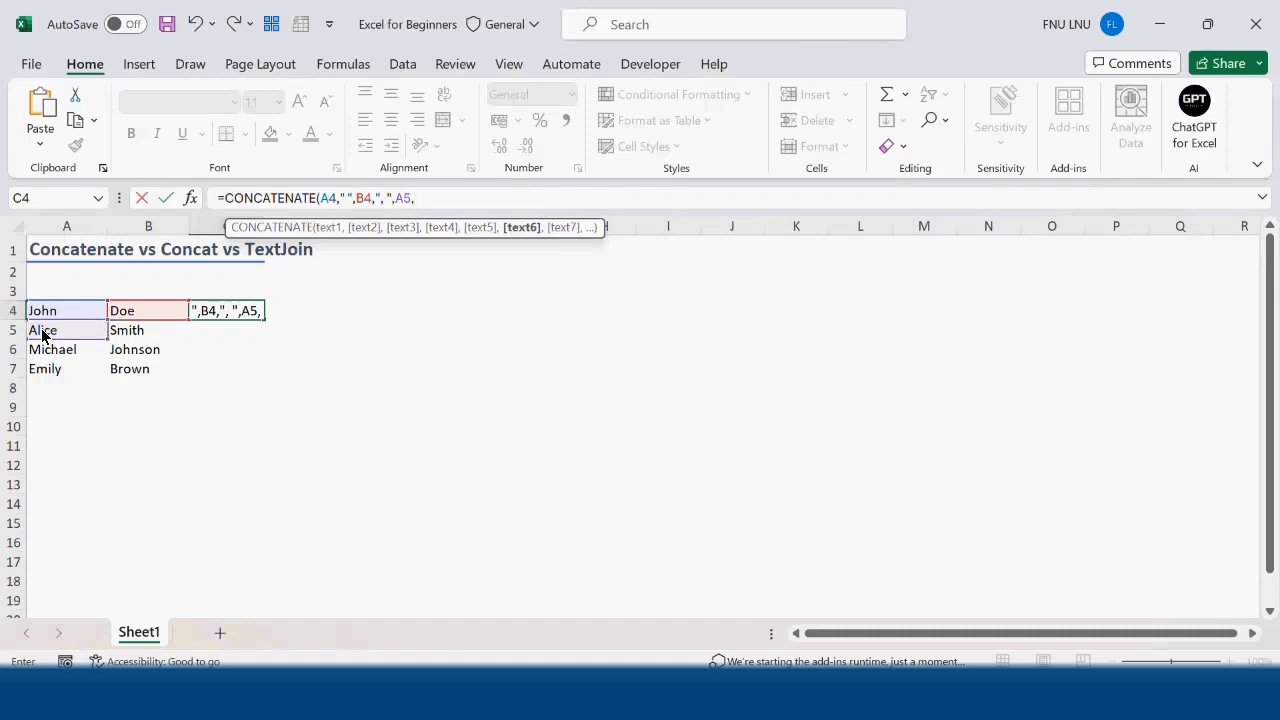
{"action": "type", "text": "\" \","}
{"action": "left_click", "coordinate": [148, 335]}
{"action": "type", "text": ",\""}
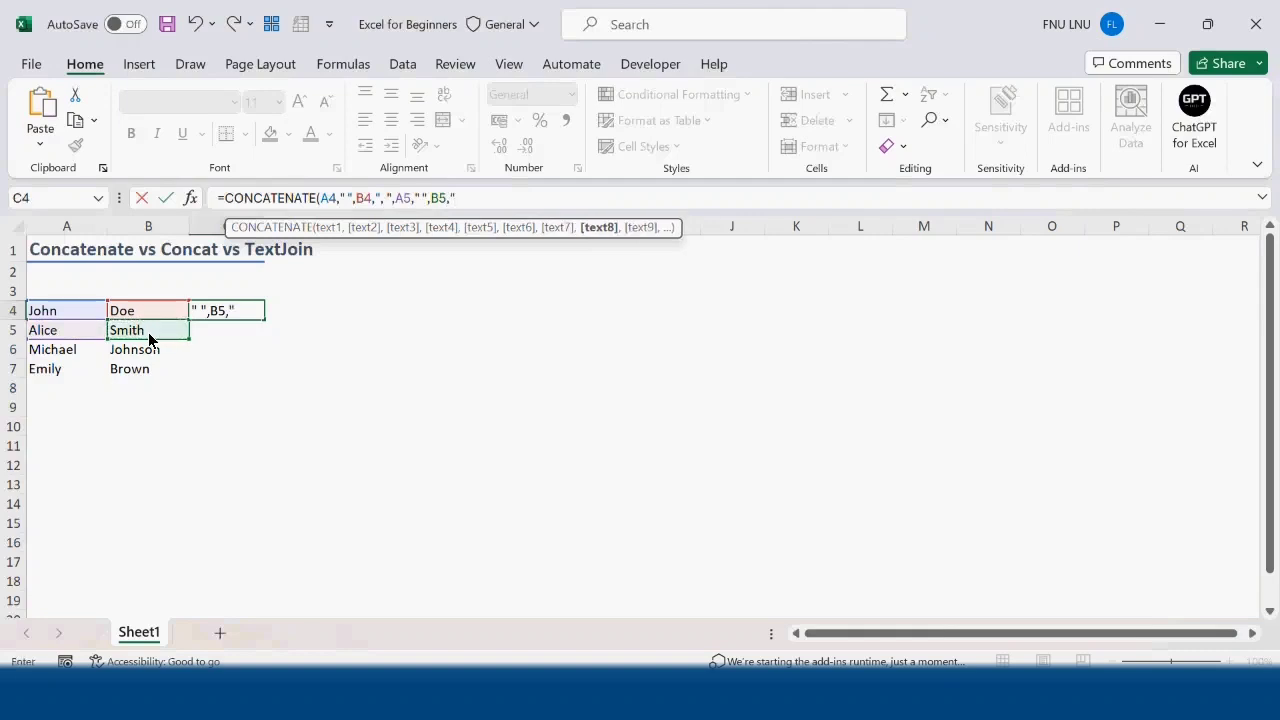
{"action": "type", "text": ", \","}
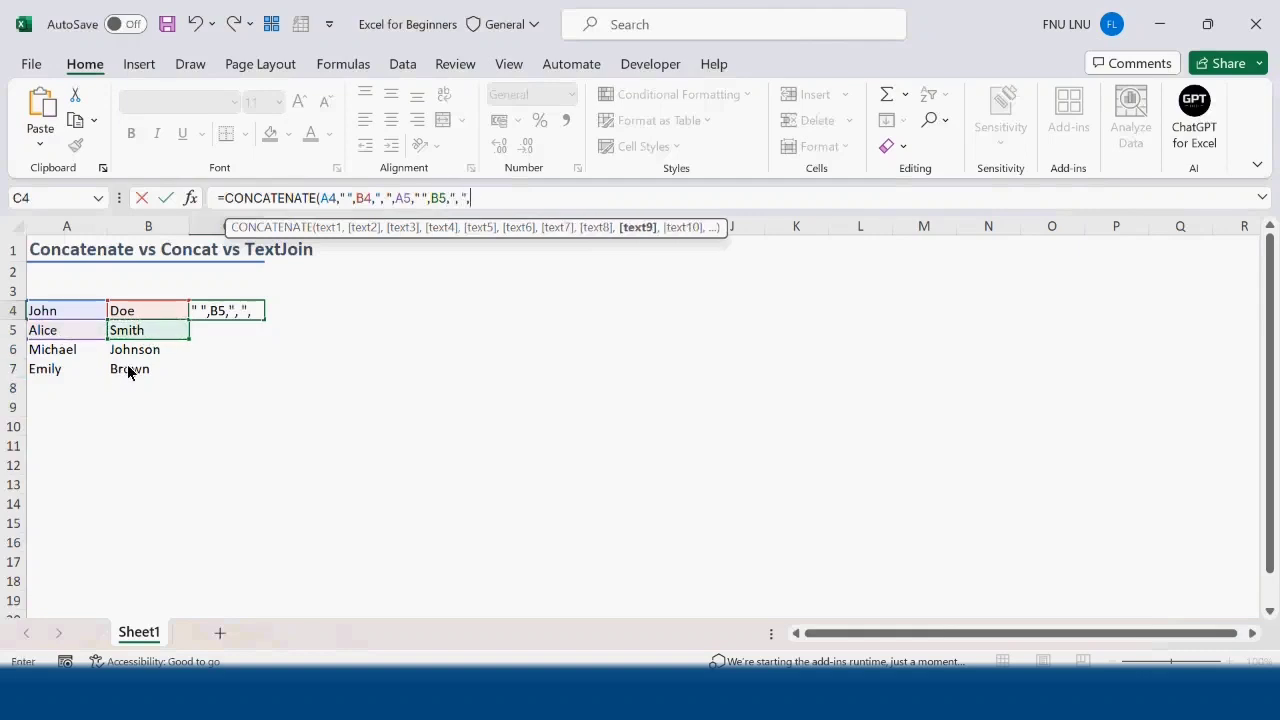
- Append the third name to the C4 formula as A6," ",B6, followed by the ", " separator
{"action": "left_click", "coordinate": [83, 358]}
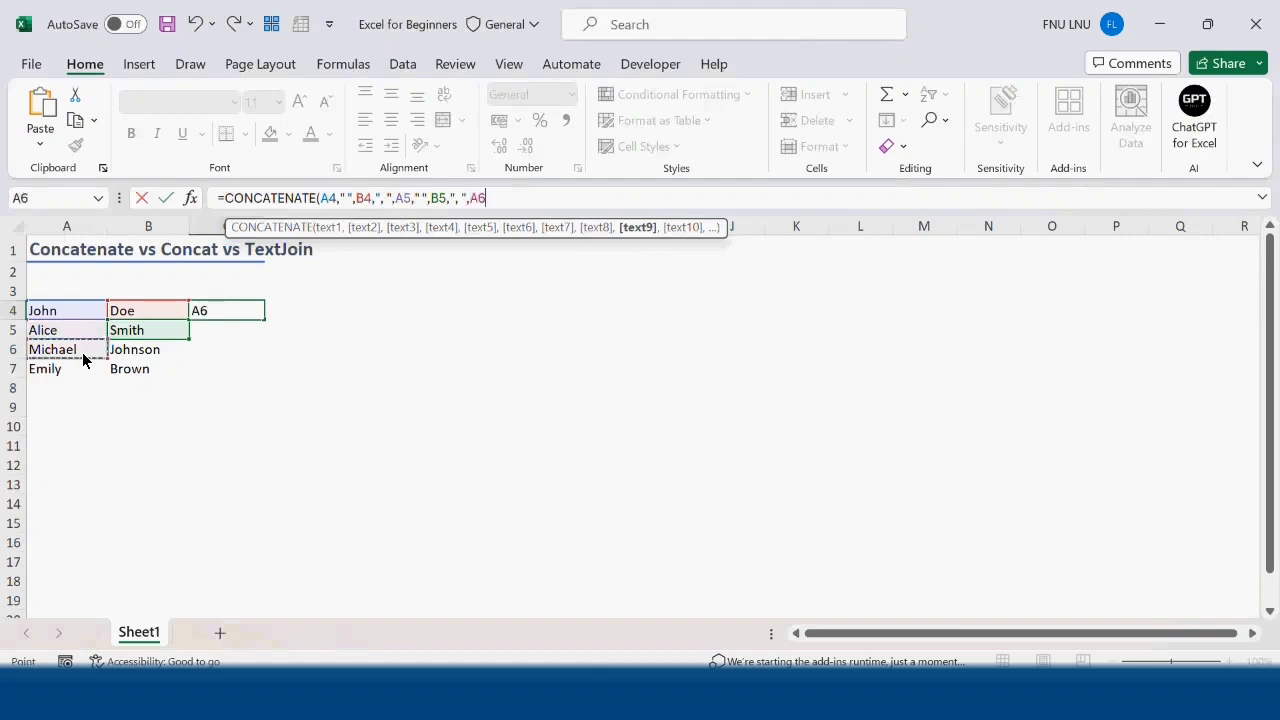
{"action": "type", "text": ",\" \""}
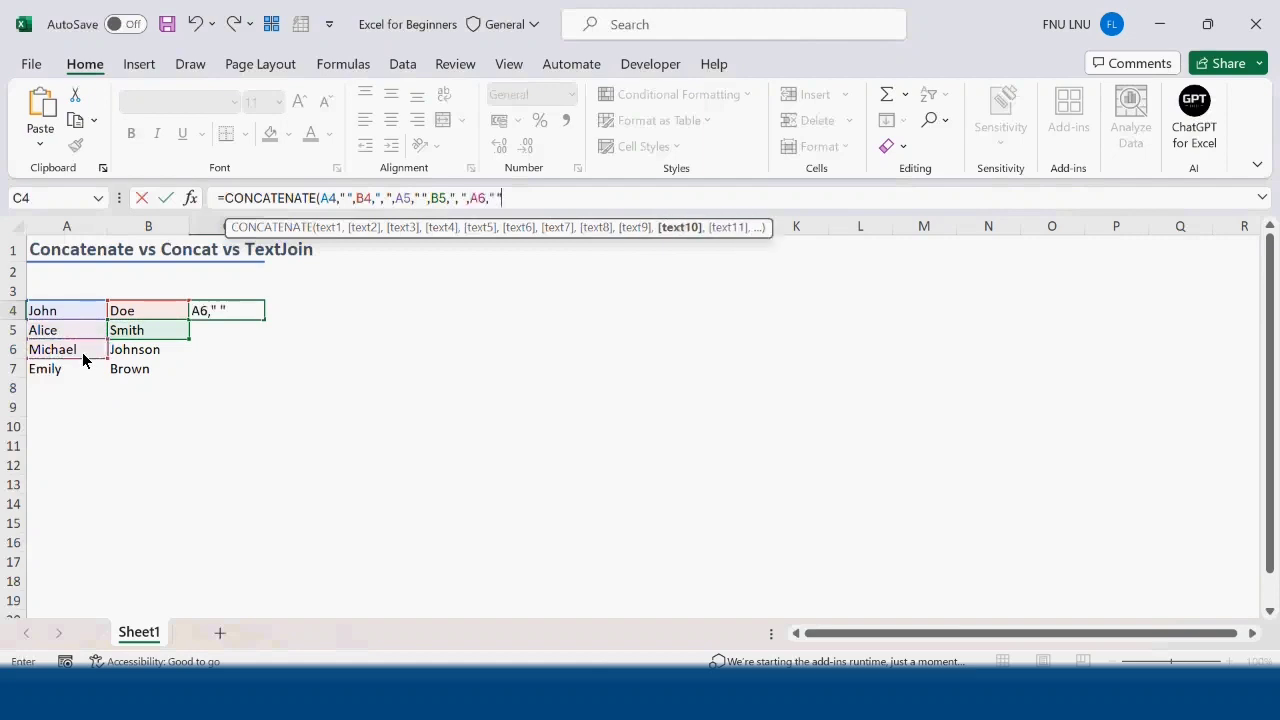
{"action": "type", "text": ","}
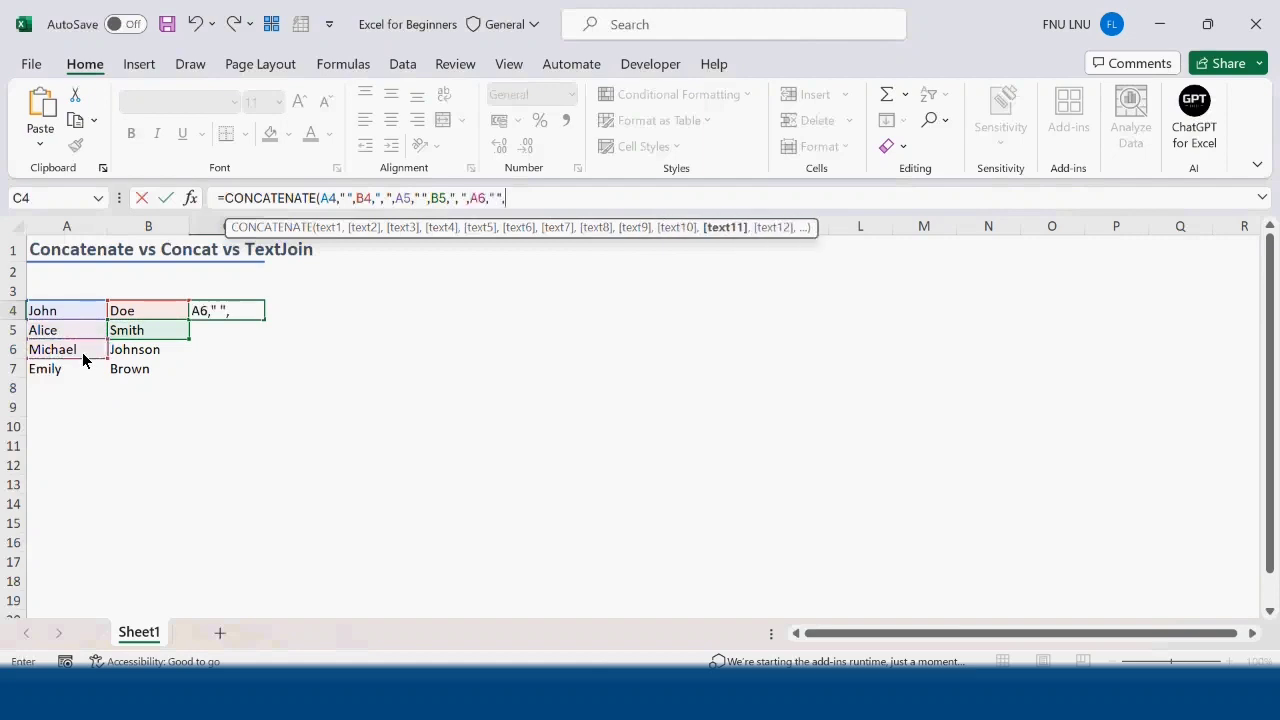
{"action": "left_click", "coordinate": [143, 358]}
{"action": "type", "text": ","}
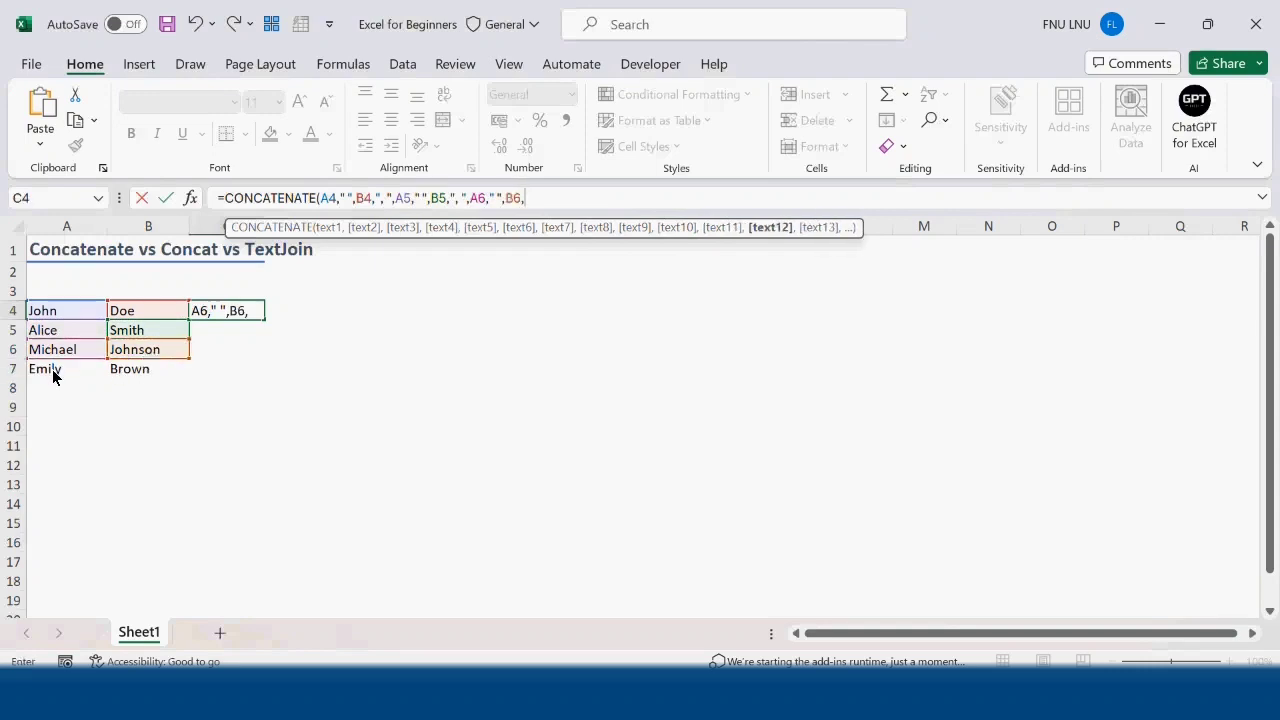
{"action": "type", "text": "\", \","}
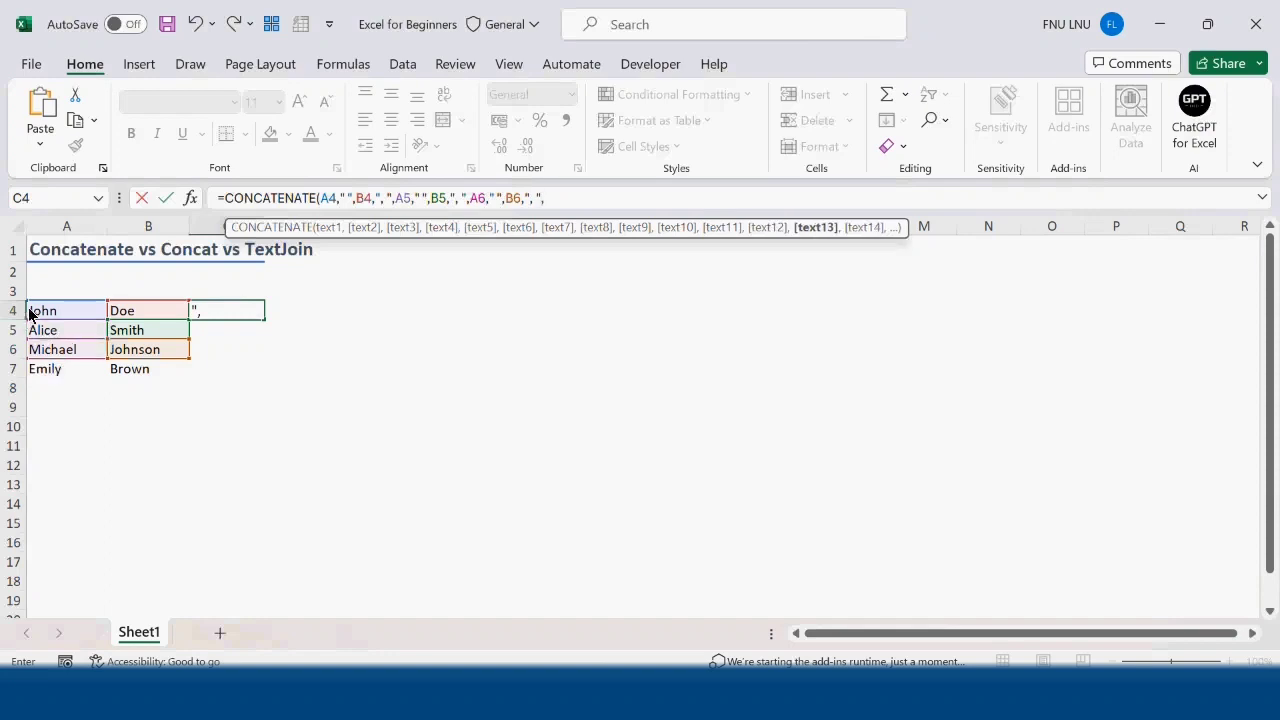
- Add the fourth name as A7," ",B7 to the C4 formula, close the parenthesis and enter the formula
{"action": "left_click", "coordinate": [68, 369]}
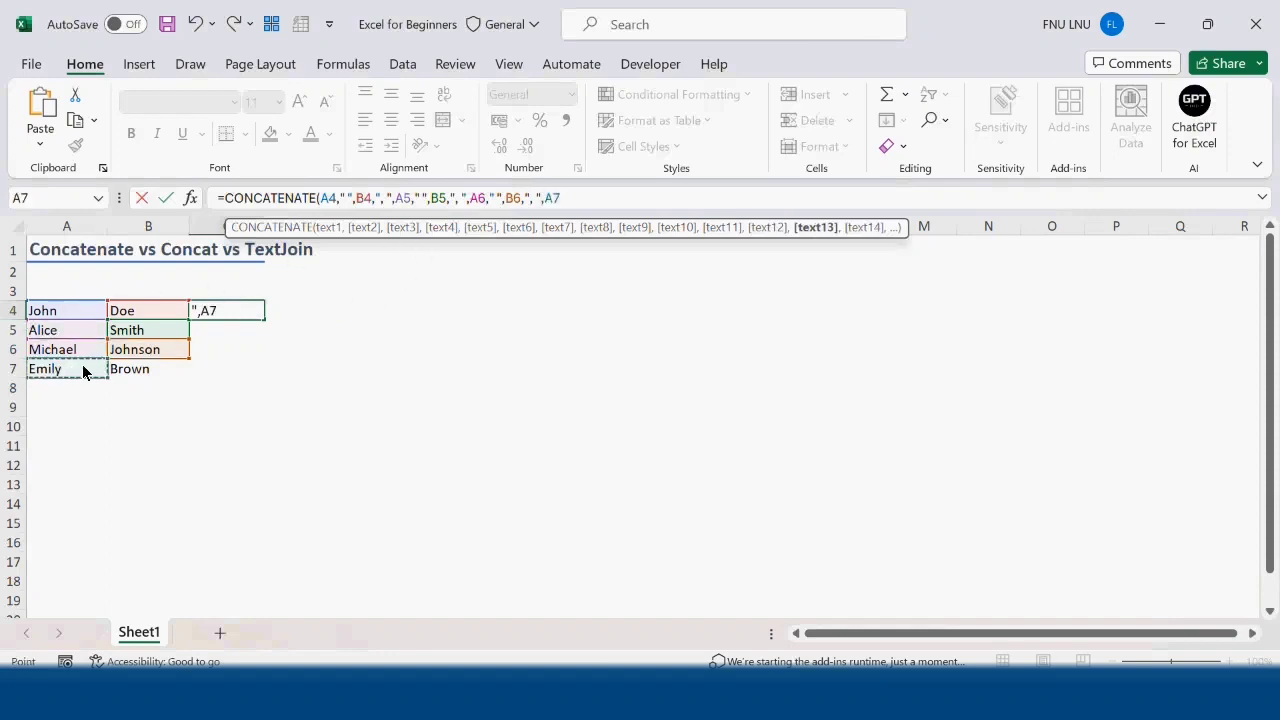
{"action": "type", "text": ",\" \""}
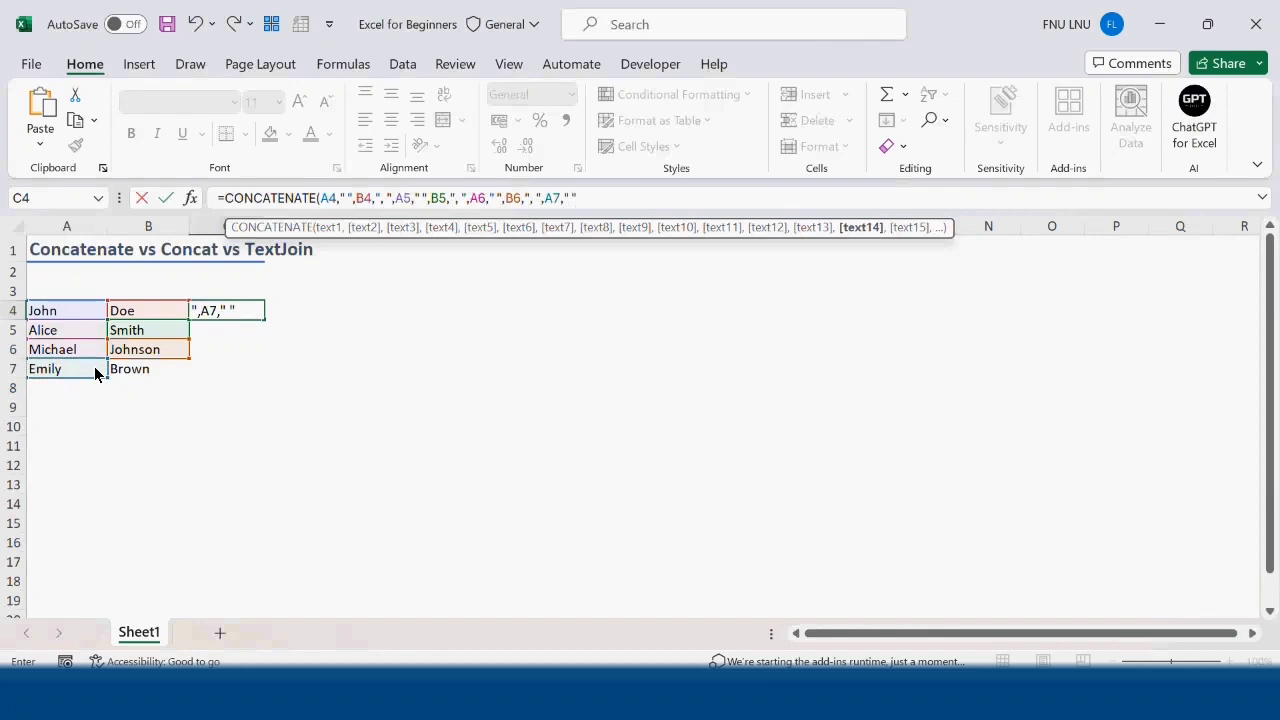
{"action": "type", "text": ","}
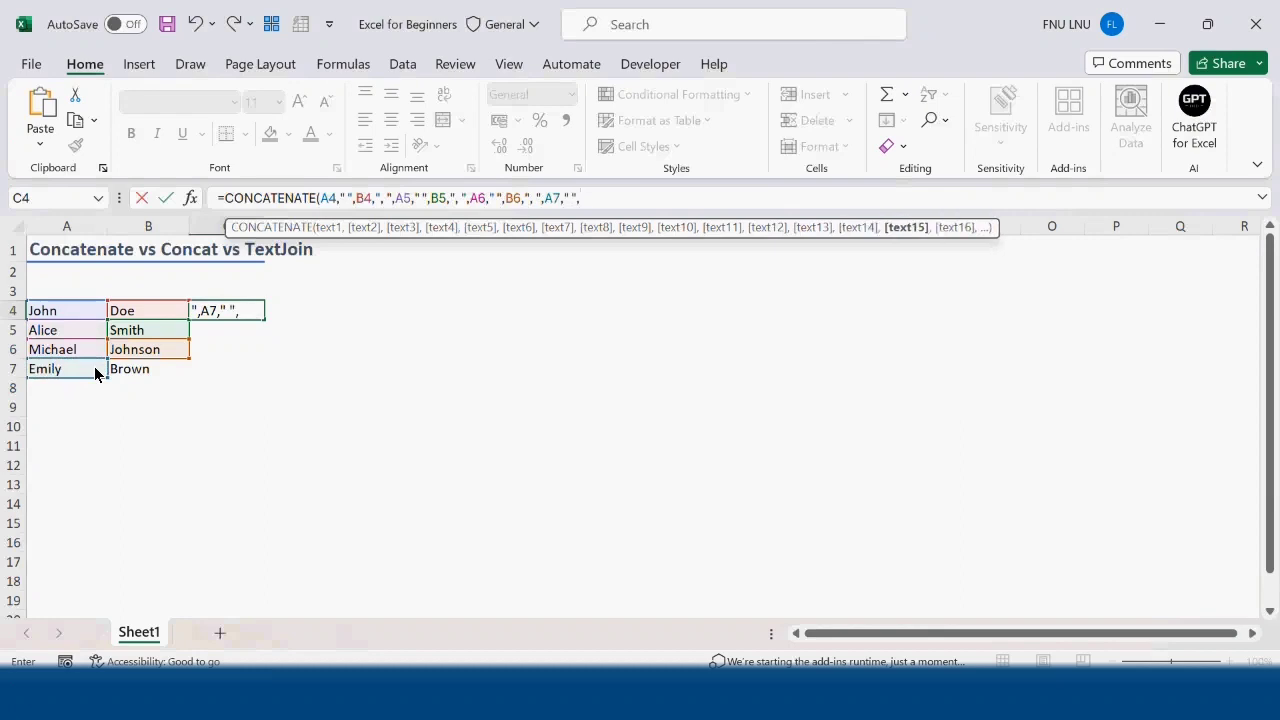
{"action": "left_click", "coordinate": [149, 377]}
{"action": "type", "text": ")"}
{"action": "key", "text": "Return"}
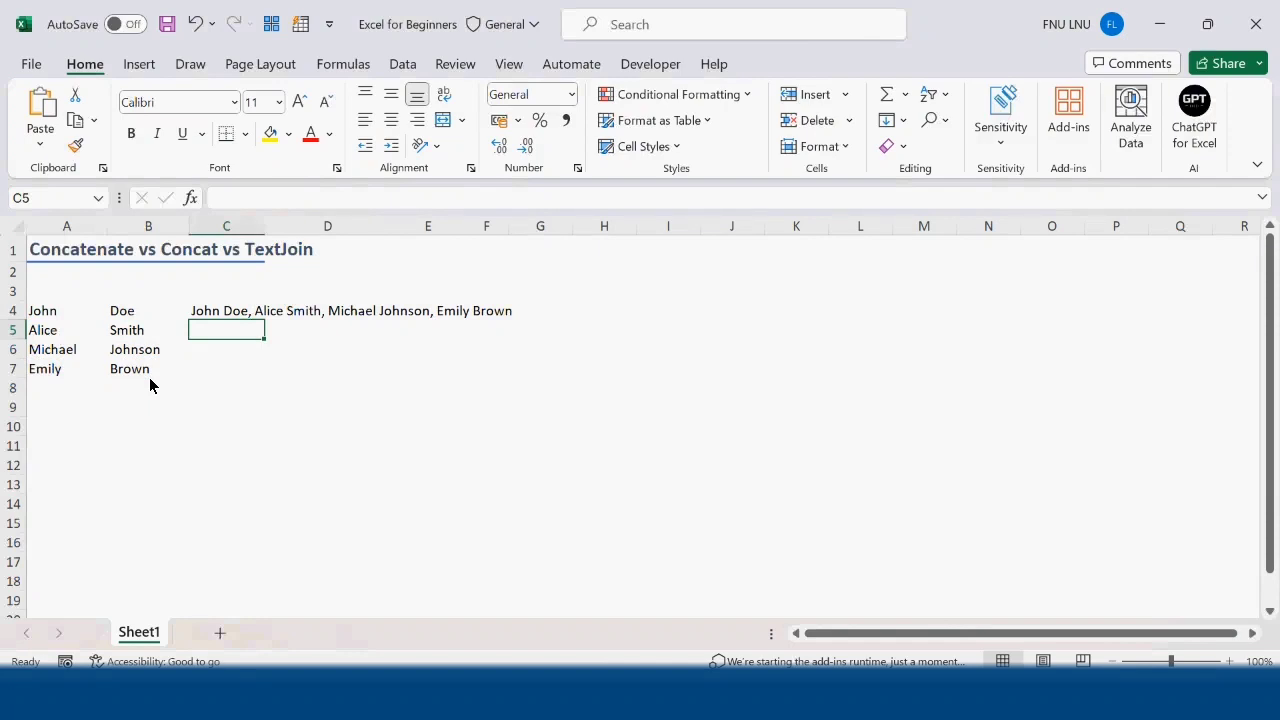
- Enter a CONCAT formula in C5 that joins the whole name range A4:B7
{"action": "key", "text": "Up"}
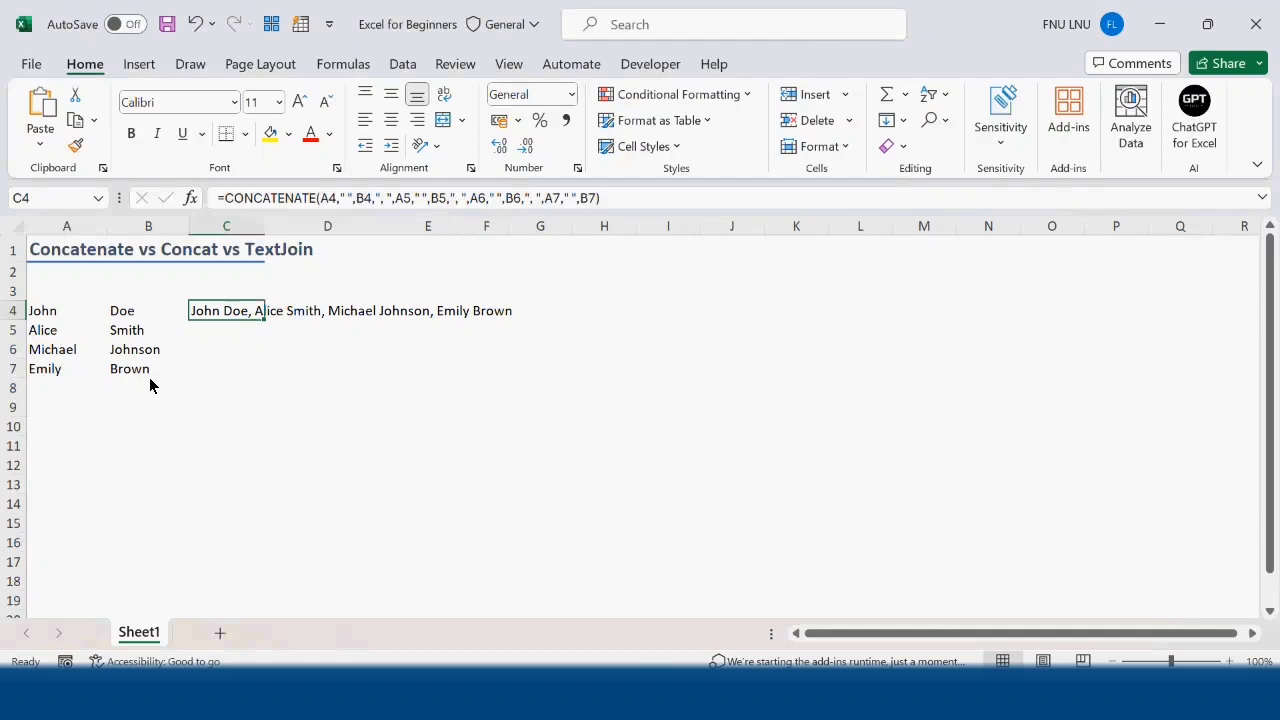
{"action": "key", "text": "Down"}
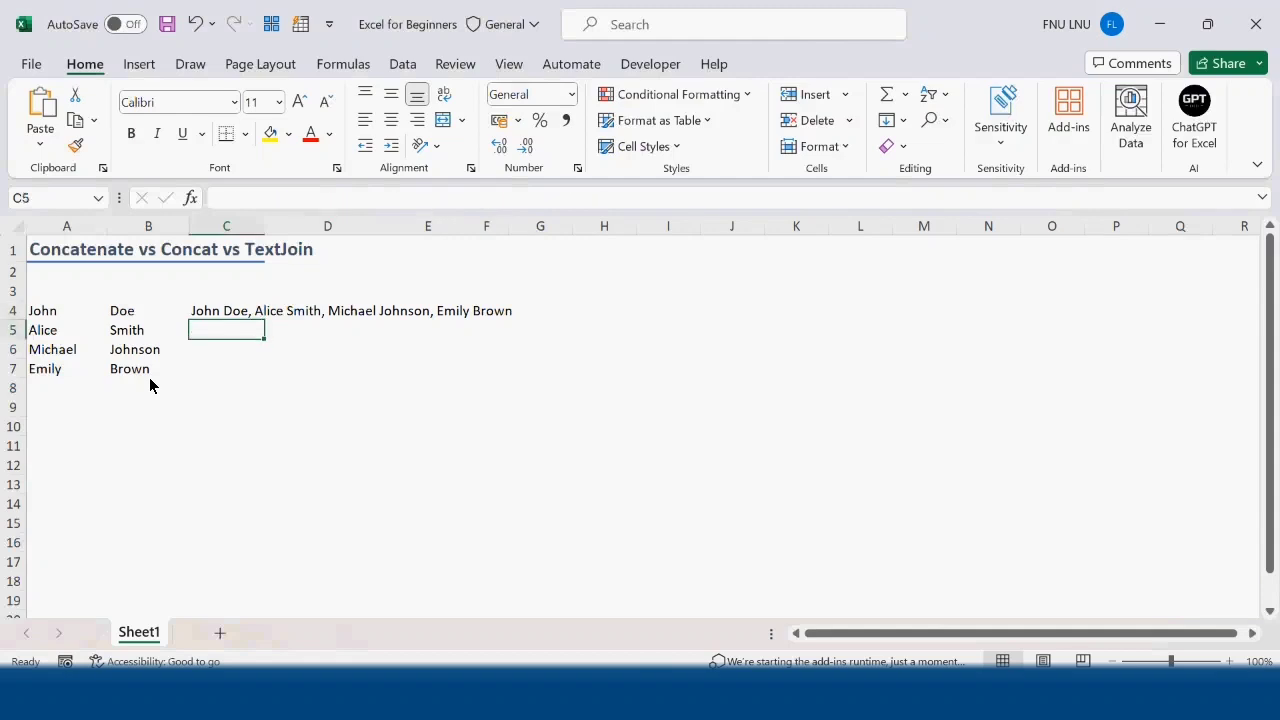
{"action": "type", "text": "=con"}
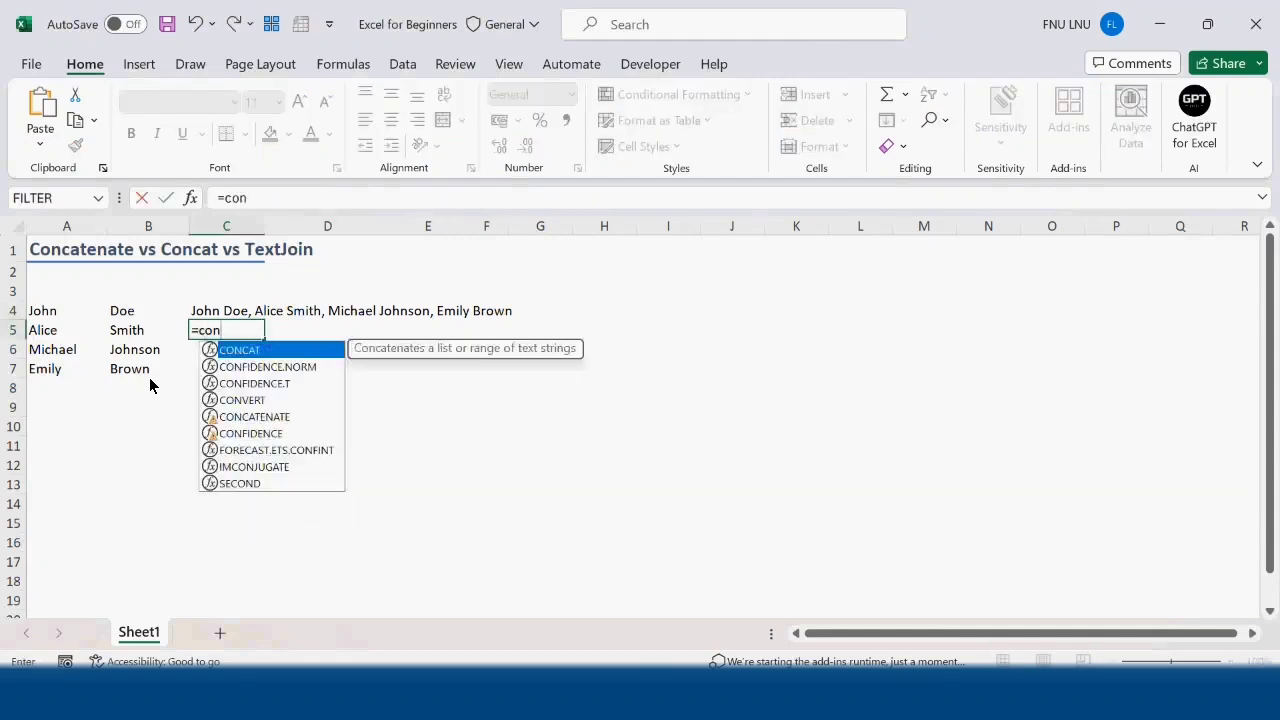
{"action": "key", "text": "Tab"}
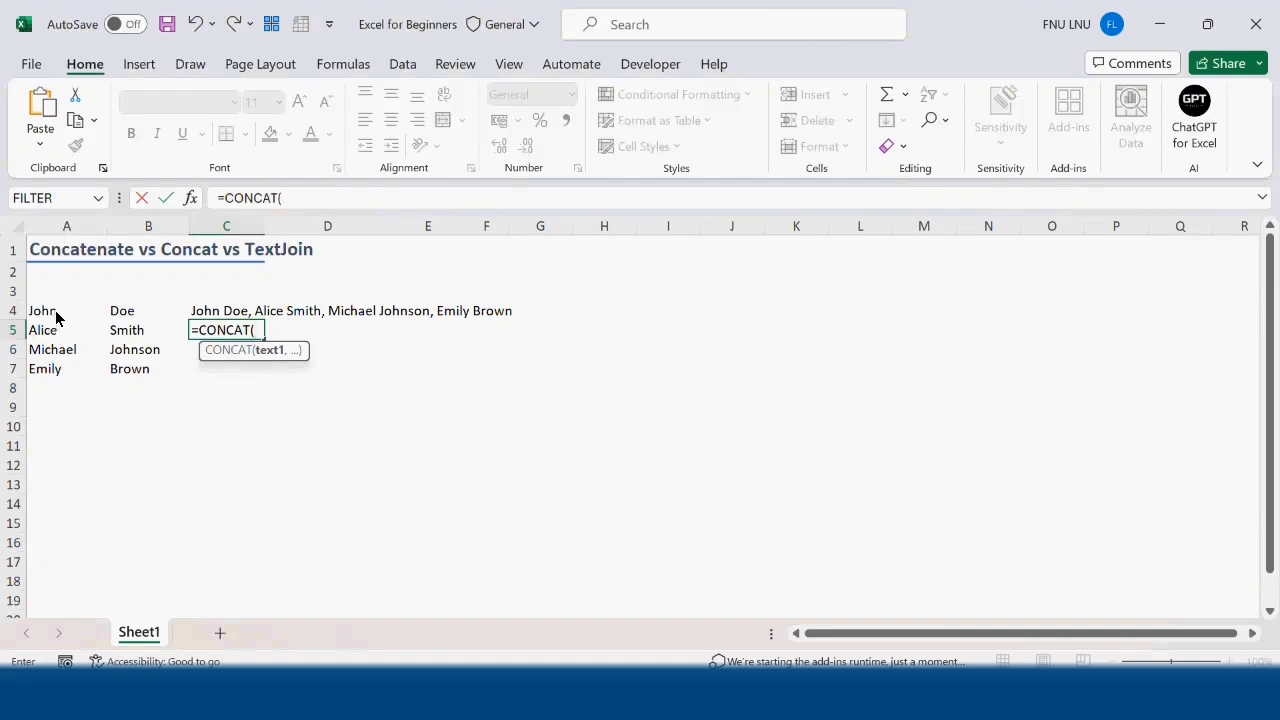
{"action": "left_click_drag", "start_coordinate": [51, 314], "coordinate": [119, 375]}
{"action": "key", "text": "Return"}
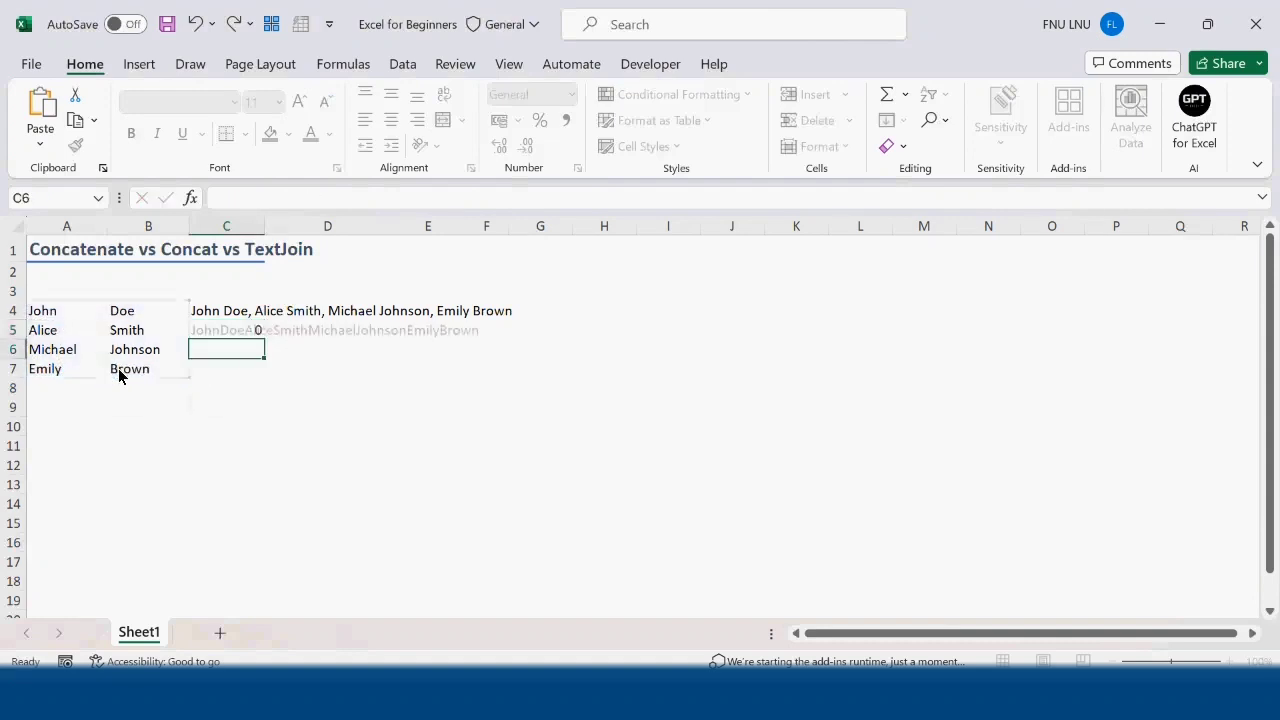
{"action": "left_click", "coordinate": [204, 333]}
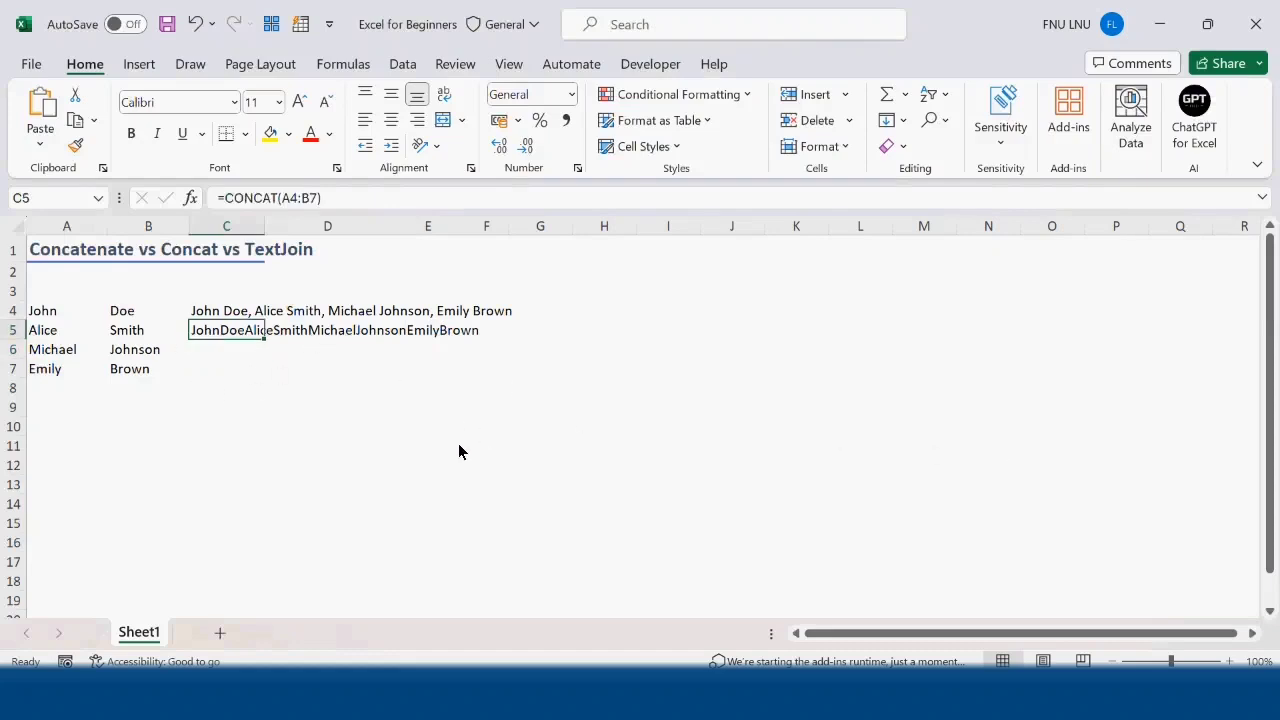
{"action": "left_click", "coordinate": [222, 316]}
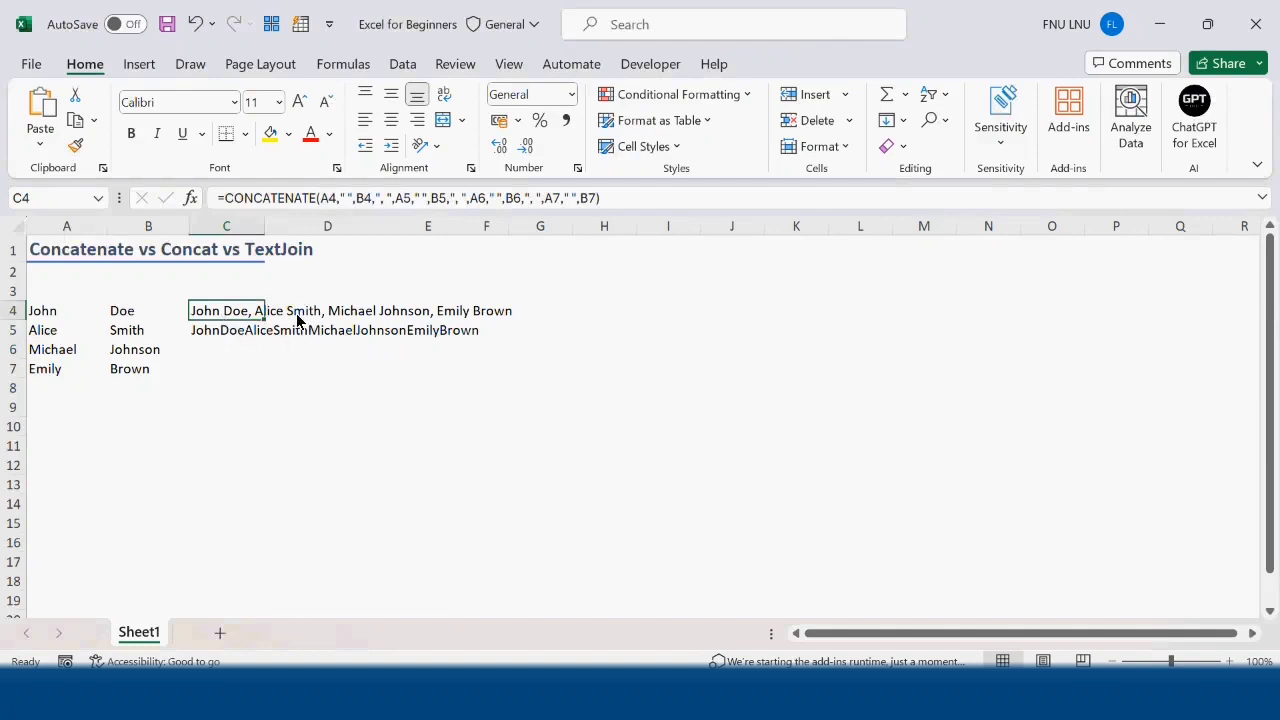
{"action": "left_click", "coordinate": [297, 319]}
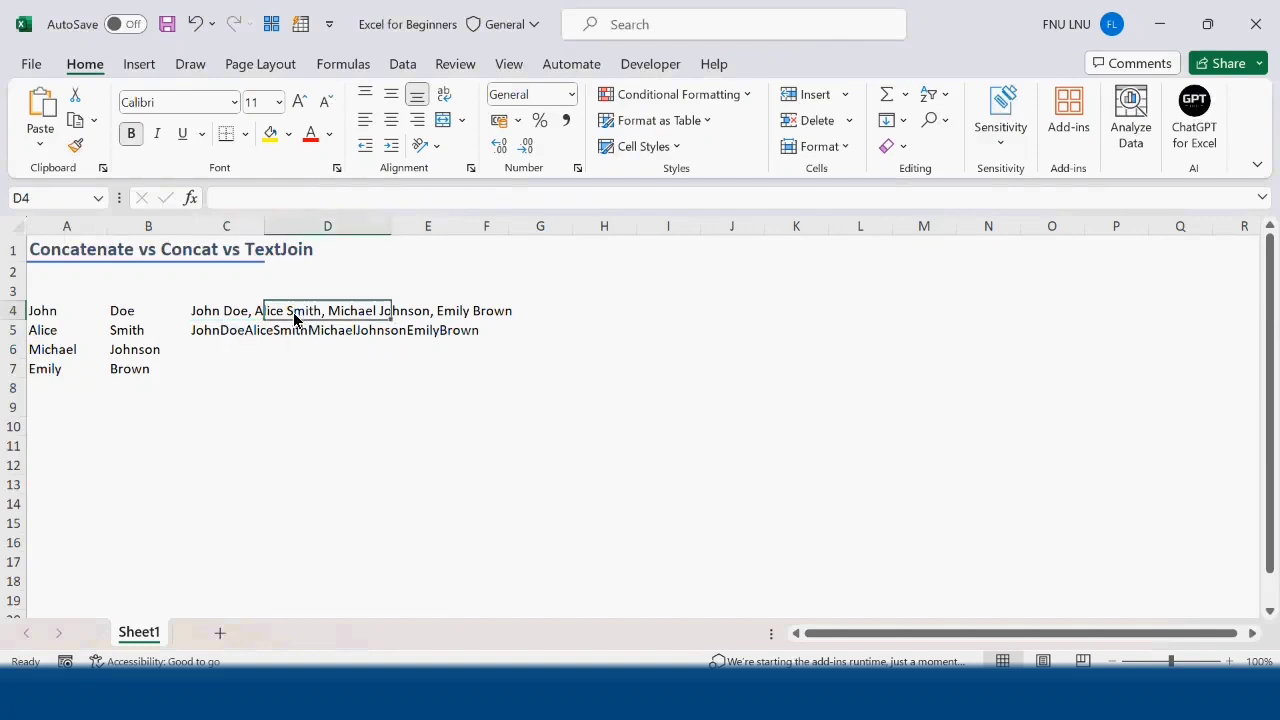
- Enter a CONCATENATE formula in H4 that takes the whole range A4:B7 as its only argument
{"action": "double_click", "coordinate": [604, 312]}
{"action": "type", "text": "=con"}
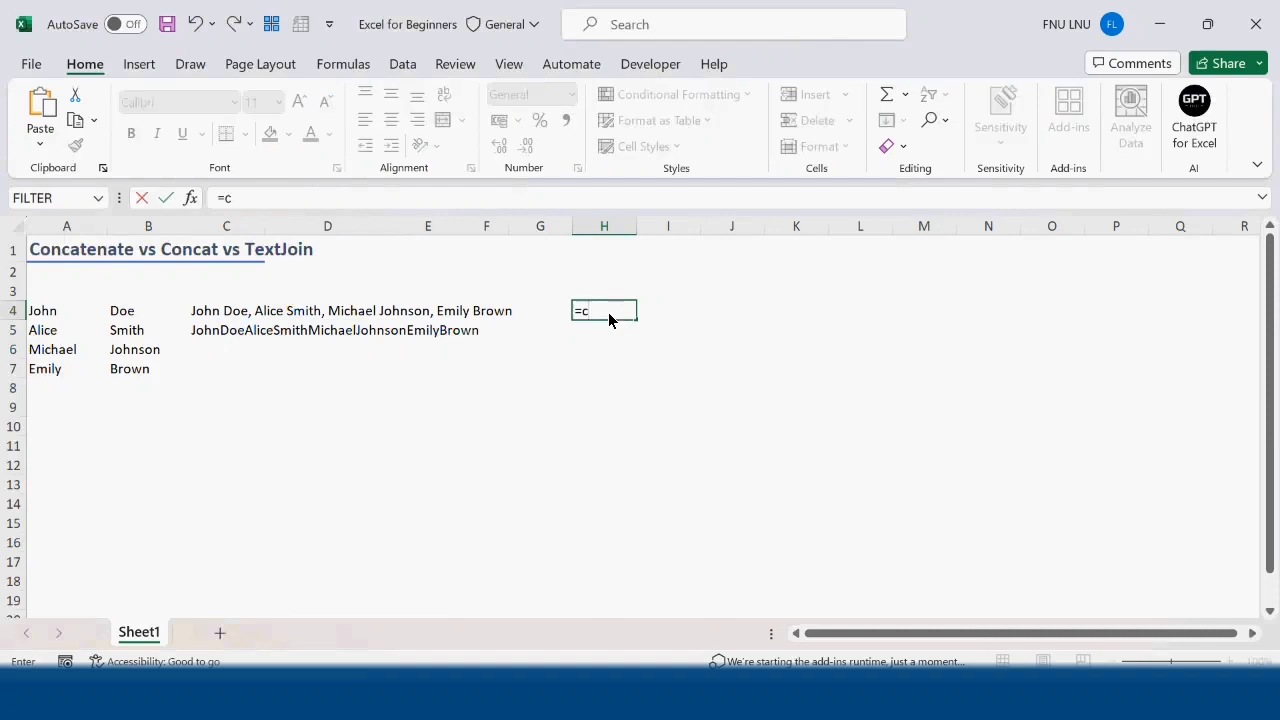
{"action": "key", "text": "Down"}
{"action": "key", "text": "Down"}
{"action": "key", "text": "Down"}
{"action": "key", "text": "Down"}
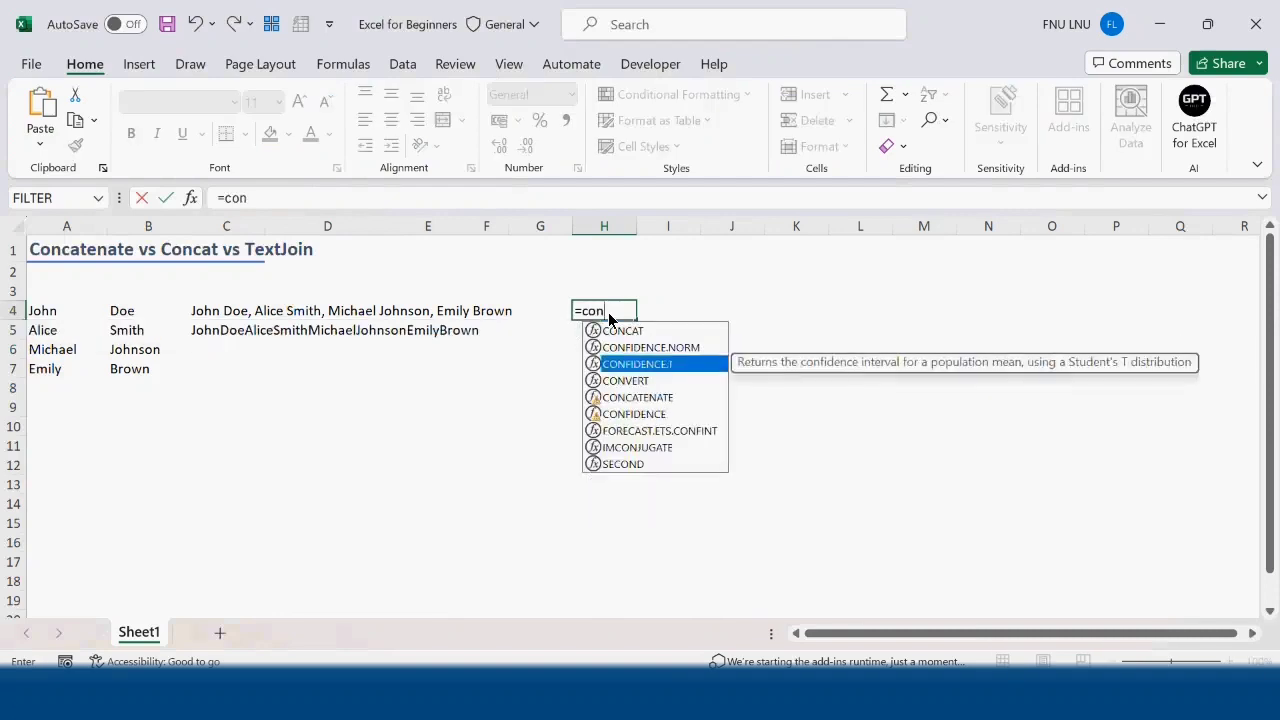
{"action": "key", "text": "Tab"}
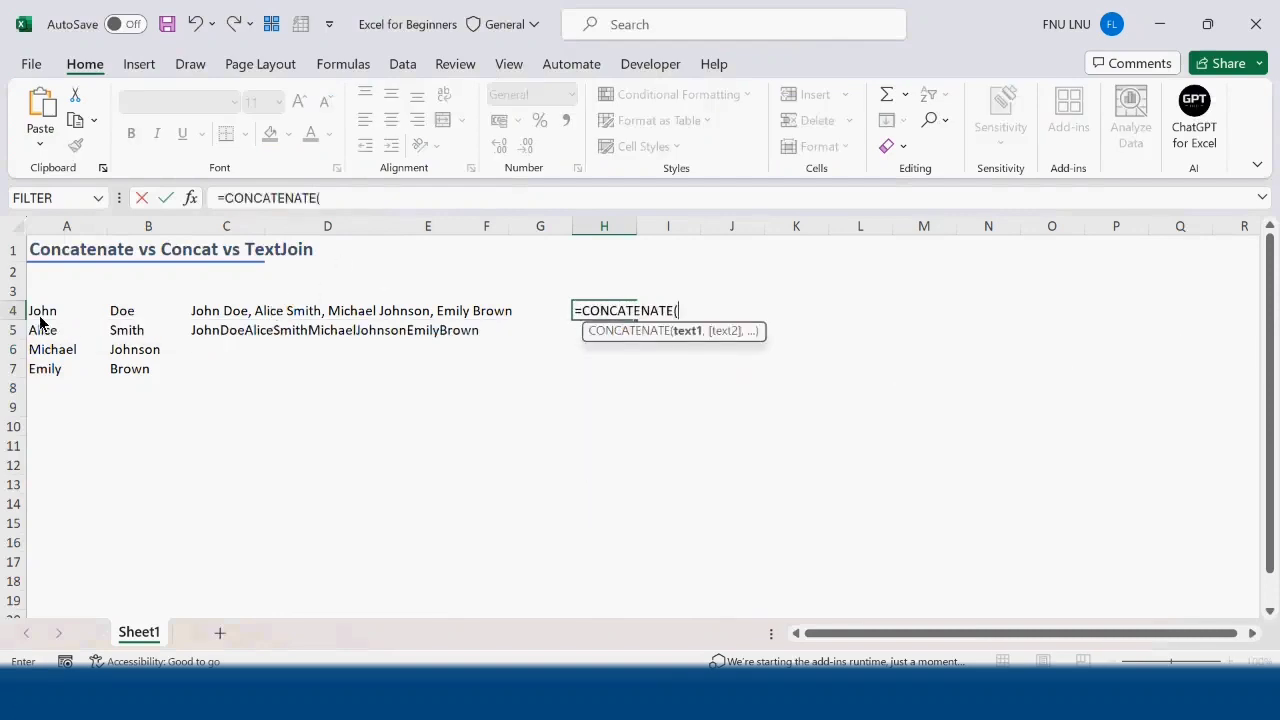
{"action": "left_click_drag", "start_coordinate": [34, 318], "coordinate": [132, 372]}
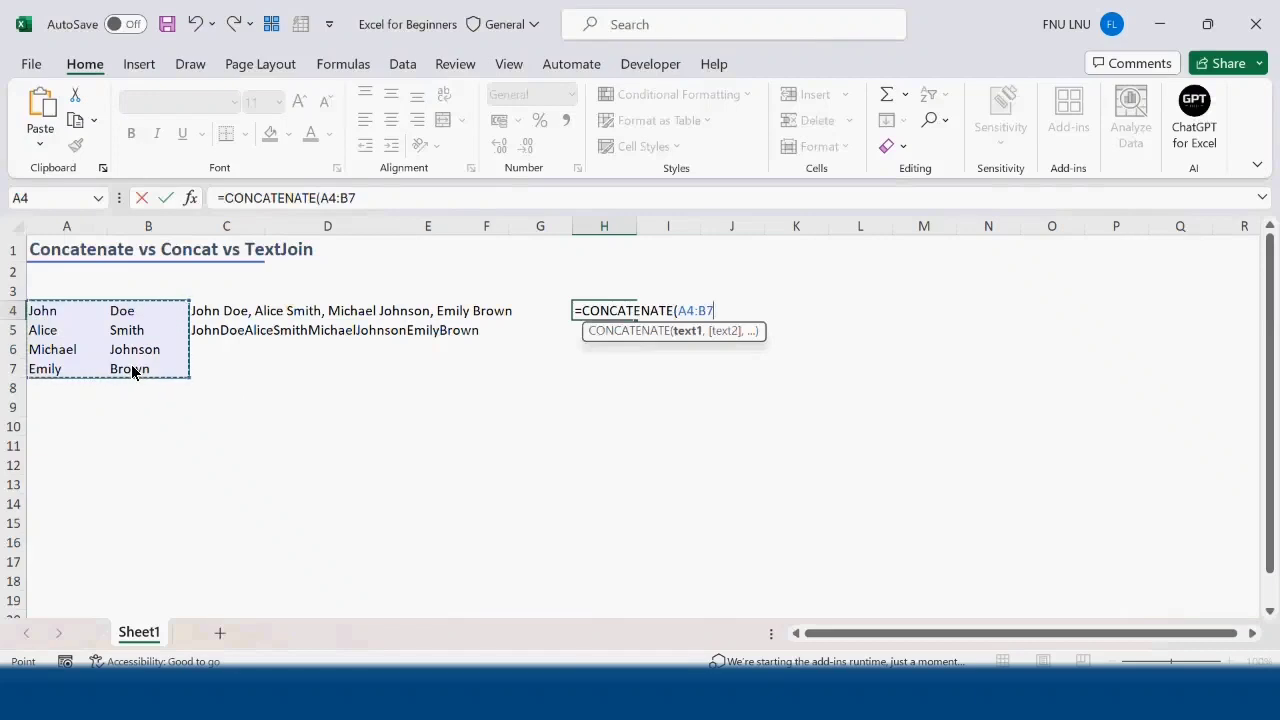
{"action": "key", "text": "Return"}
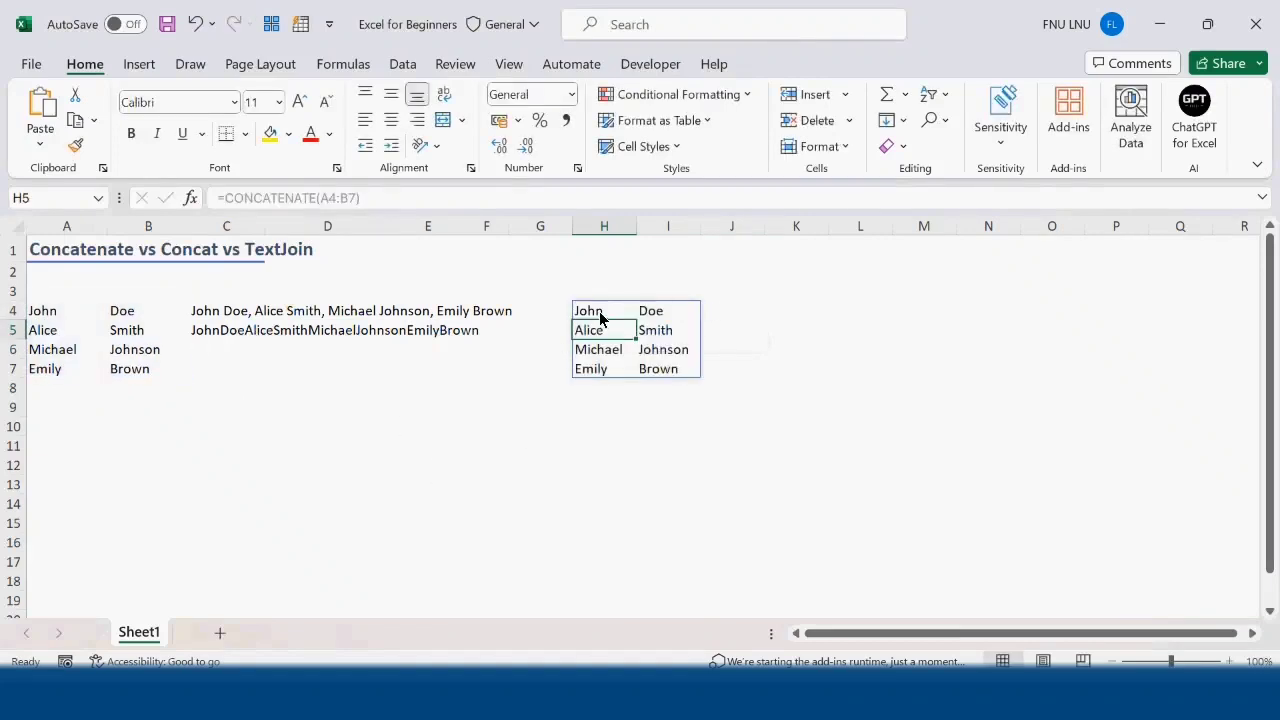
- Compare the range-based CONCATENATE output in H4:I7 with the CONCAT output in C5
{"action": "left_click_drag", "start_coordinate": [600, 314], "coordinate": [648, 368]}
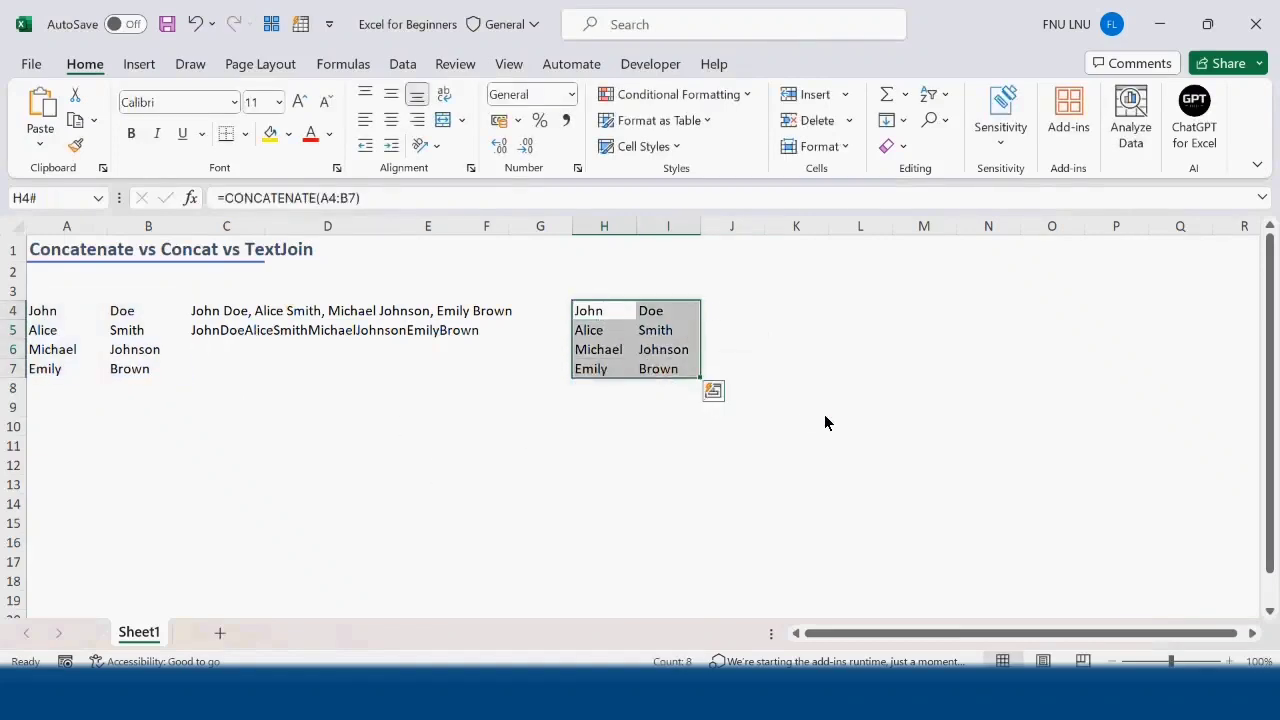
{"action": "left_click", "coordinate": [210, 338]}
{"action": "left_click_drag", "start_coordinate": [585, 316], "coordinate": [672, 376]}
{"action": "left_click_drag", "start_coordinate": [600, 314], "coordinate": [670, 376]}
{"action": "left_click", "coordinate": [200, 336]}
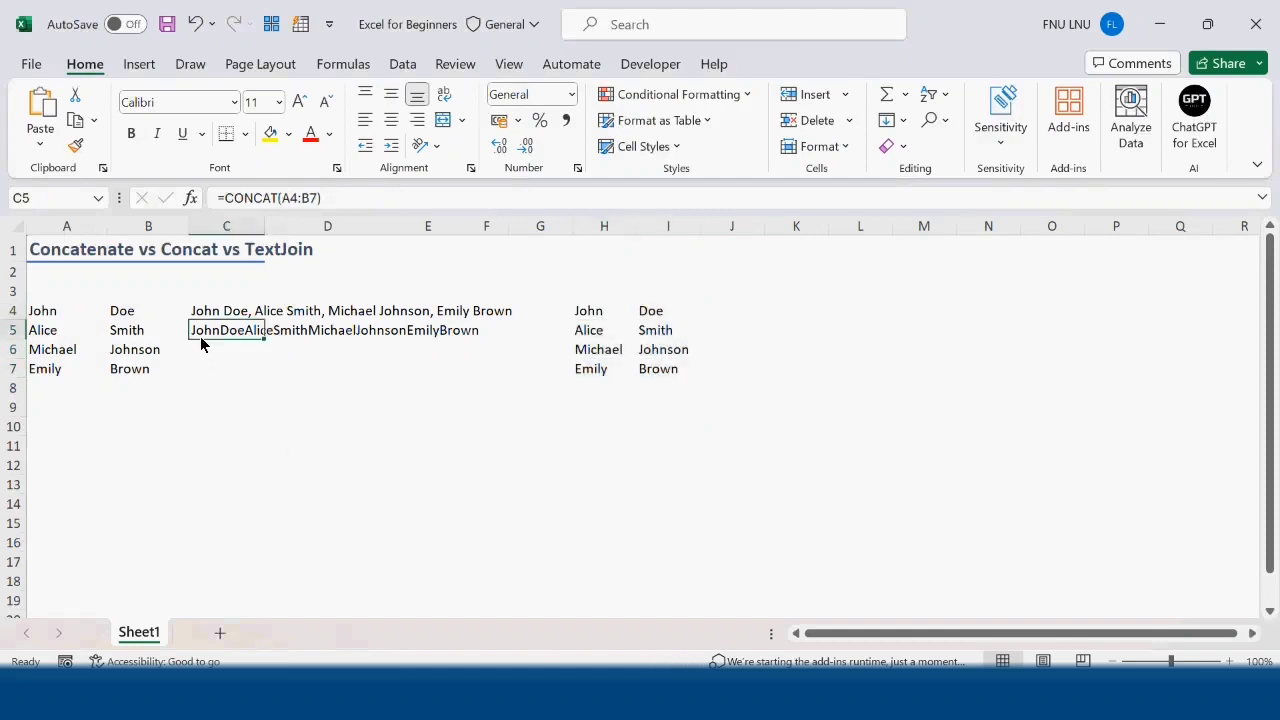
{"action": "left_click", "coordinate": [597, 317]}
{"action": "left_click_drag", "start_coordinate": [604, 316], "coordinate": [663, 371]}
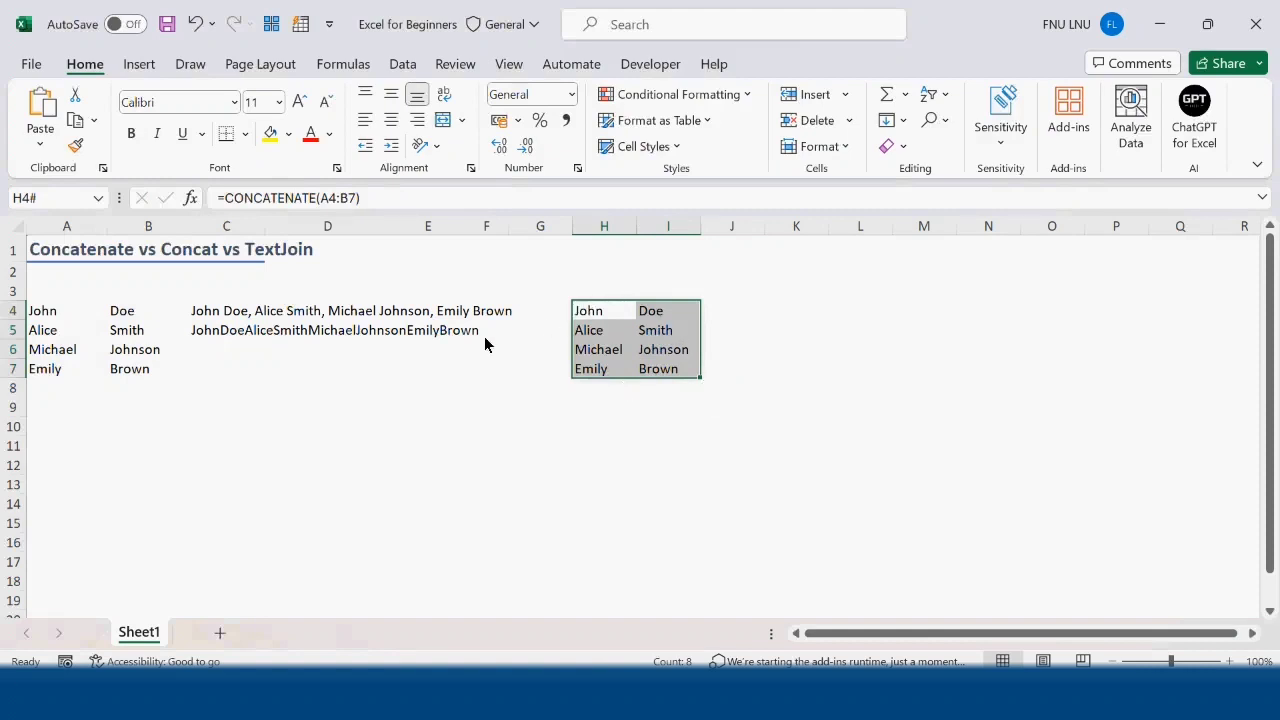
{"action": "left_click", "coordinate": [218, 337]}
{"action": "left_click", "coordinate": [330, 404]}
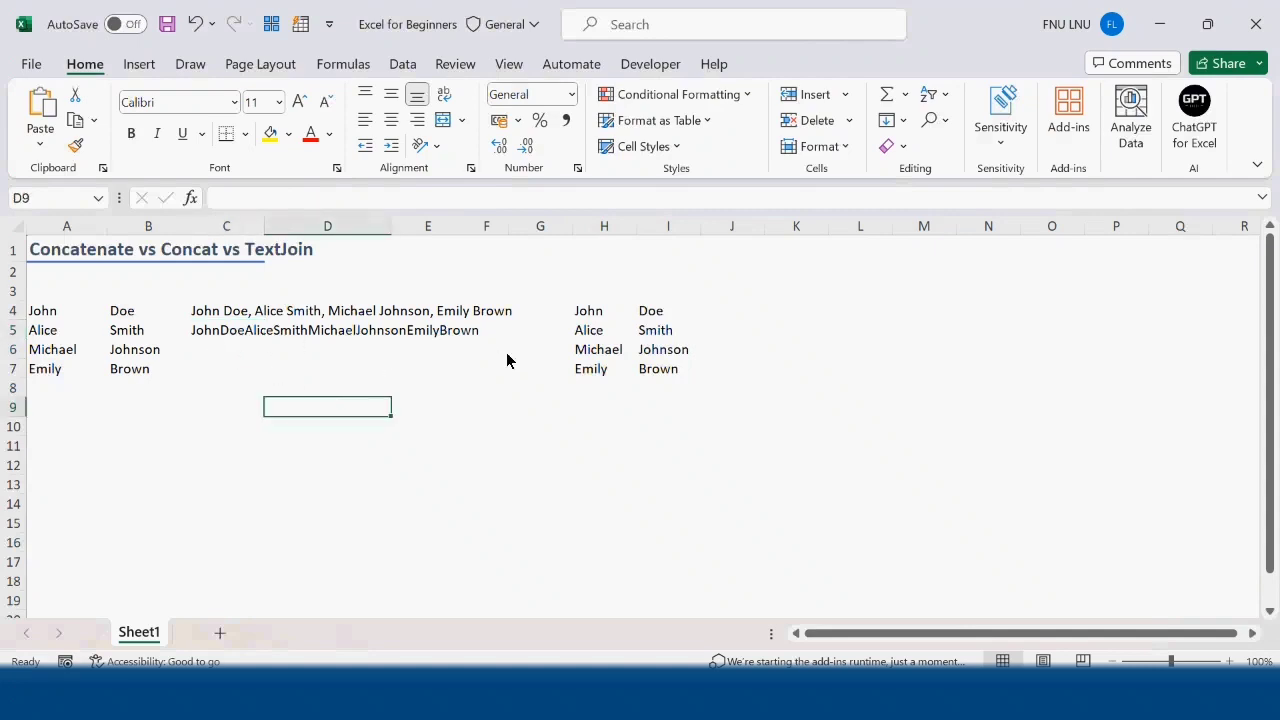
{"action": "left_click", "coordinate": [210, 340]}
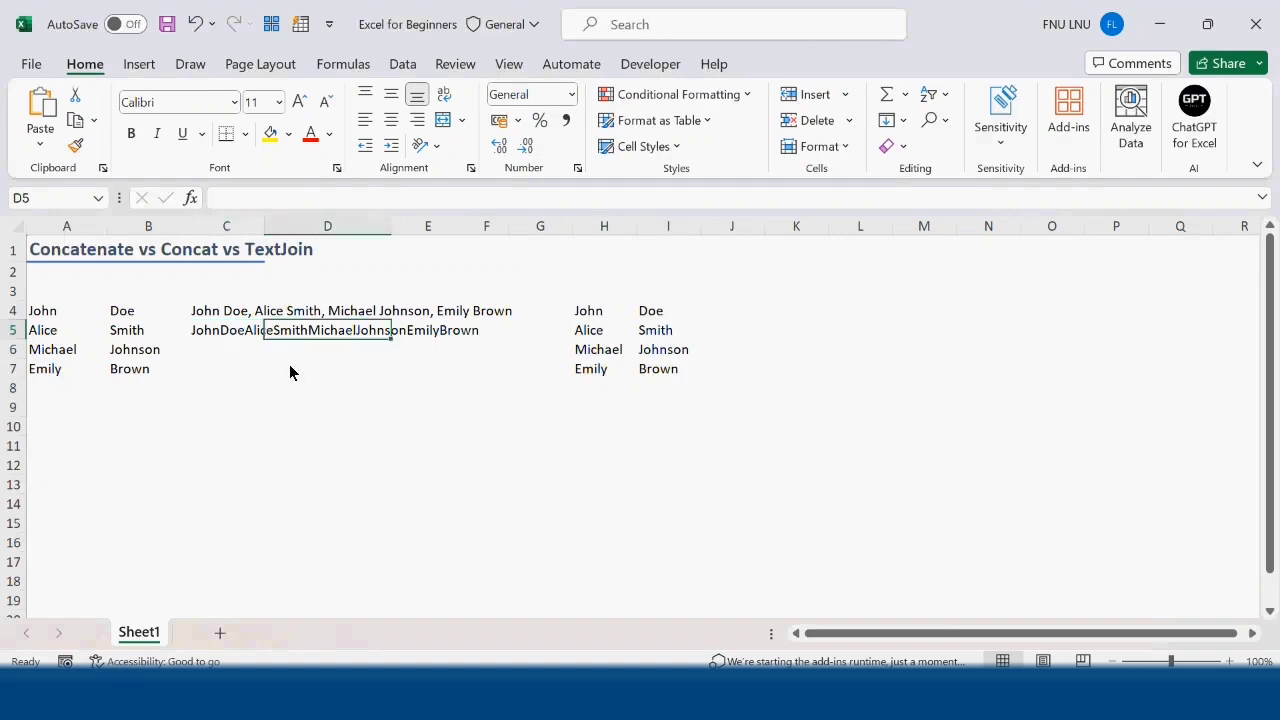
- Replace the argument of the CONCAT formula in C5 with the full argument list copied from the CONCATENATE formula in C4
{"action": "left_click", "coordinate": [210, 312]}
{"action": "left_click_drag", "start_coordinate": [319, 207], "coordinate": [719, 215]}
{"action": "key", "text": "ctrl+c"}
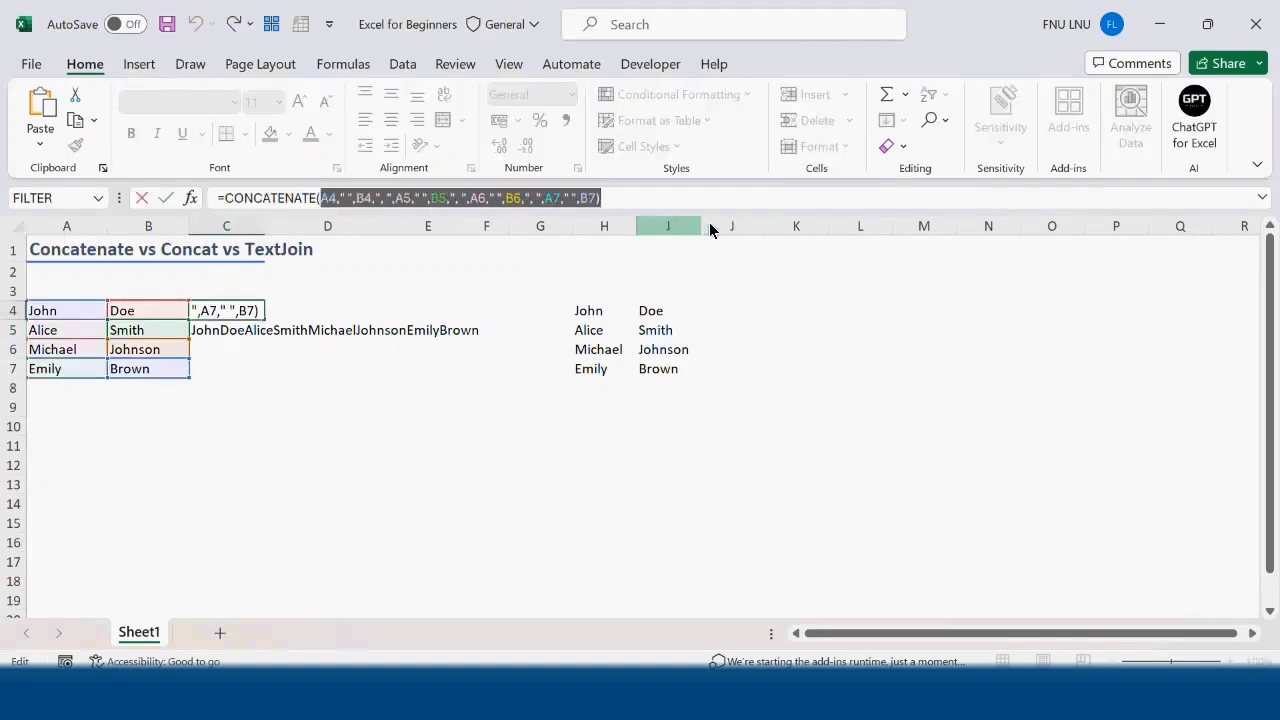
{"action": "key", "text": "Escape"}
{"action": "left_click", "coordinate": [220, 334]}
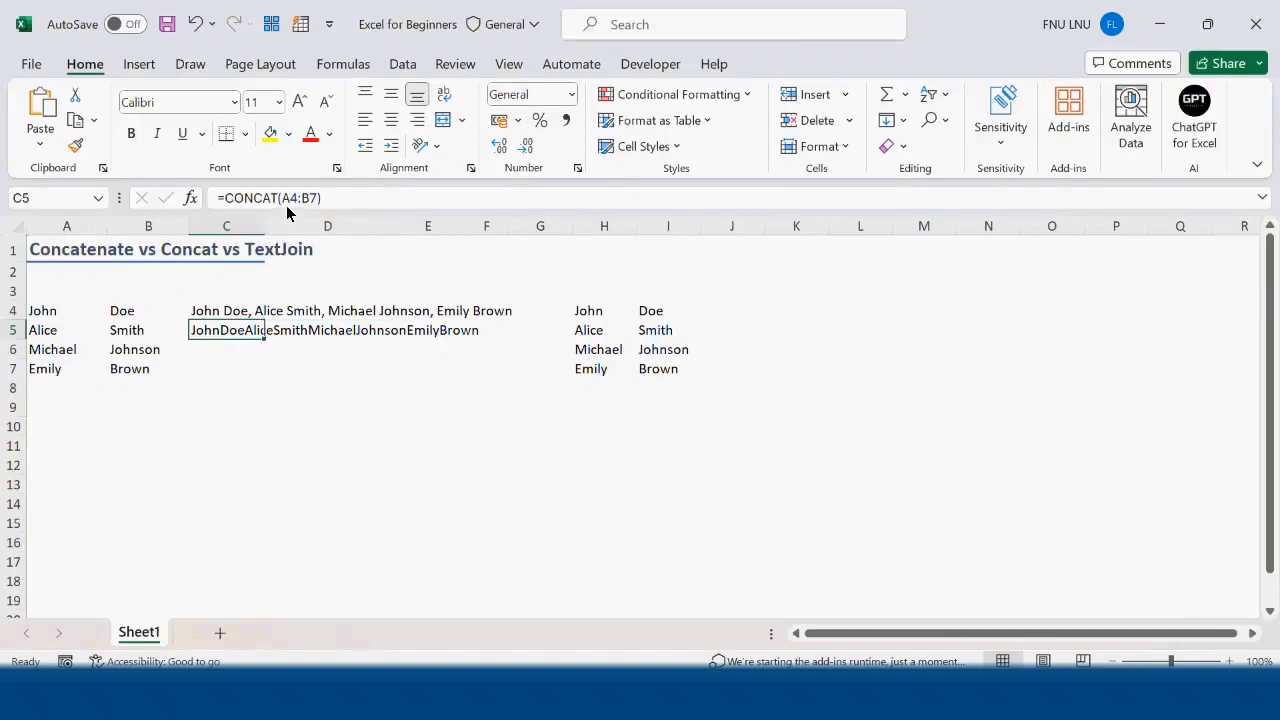
{"action": "left_click_drag", "start_coordinate": [284, 204], "coordinate": [519, 209]}
{"action": "key", "text": "ctrl+v"}
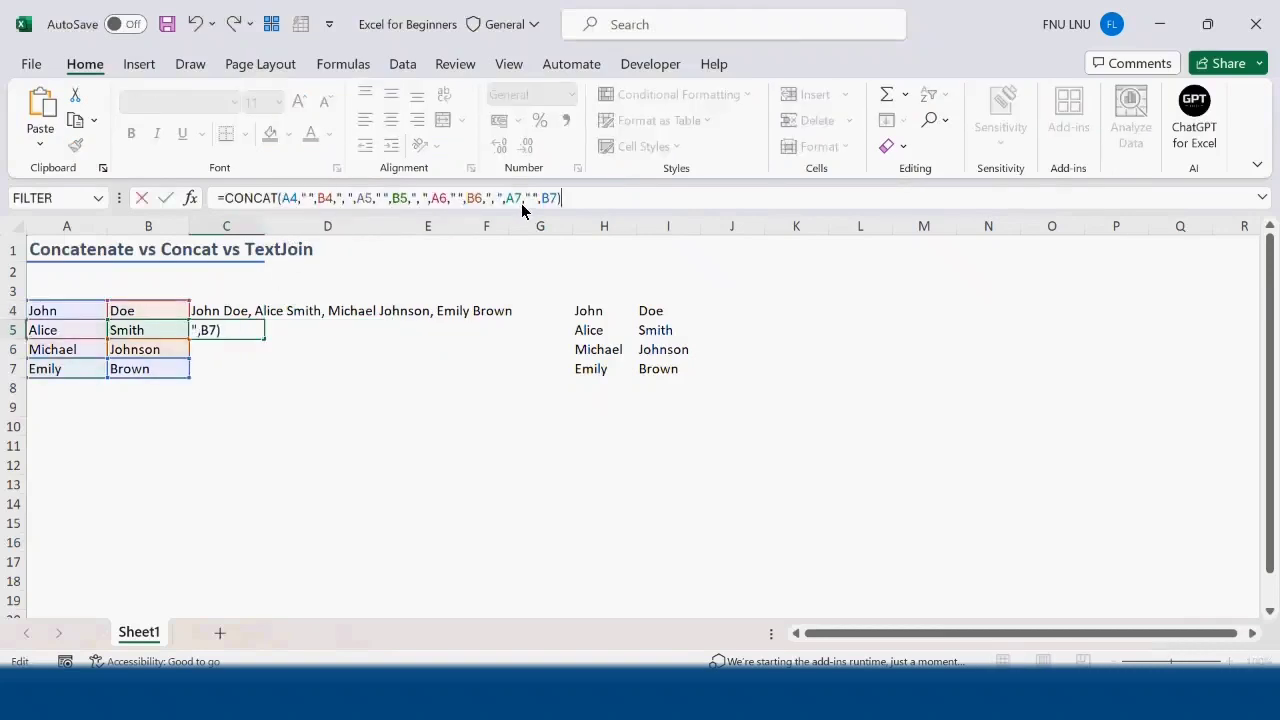
{"action": "key", "text": "Return"}
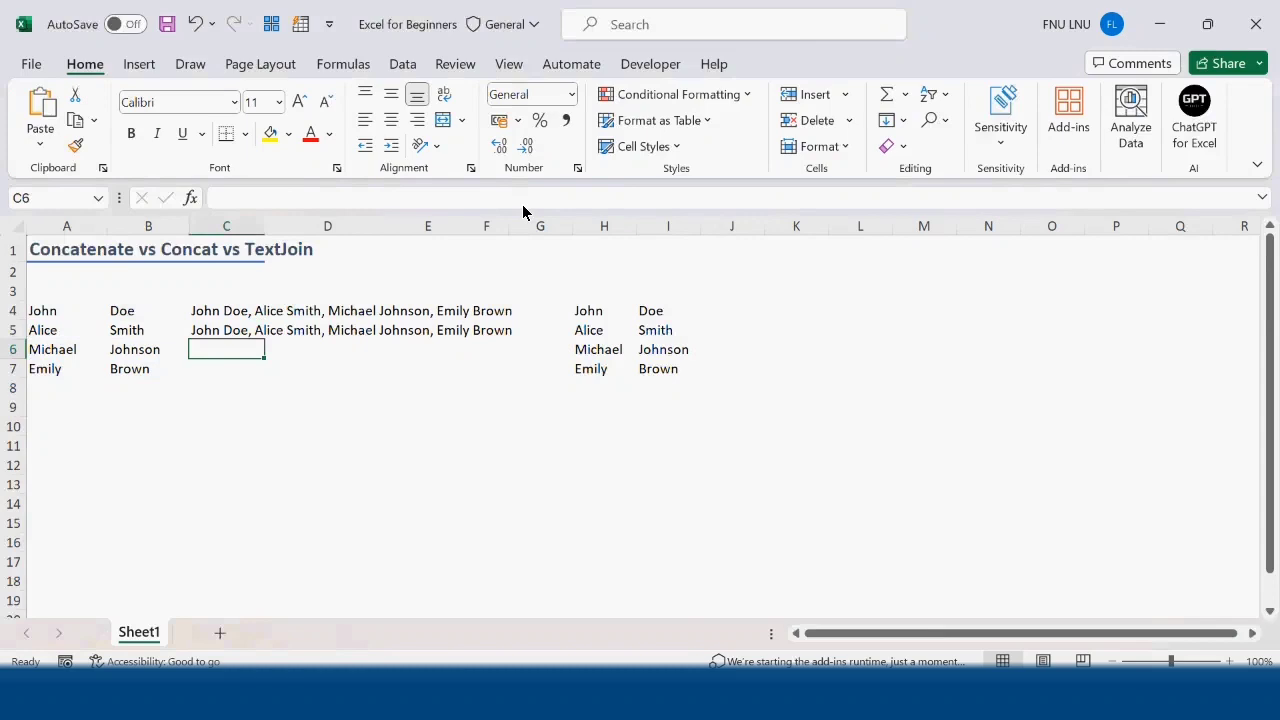
- Enter =TEXTJOIN(",",TRUE,A4:B7) in C6 to join the name range with a comma delimiter, ignoring empty cells
{"action": "type", "text": "=te"}
{"action": "key", "text": "Down"}
{"action": "key", "text": "Down"}
{"action": "key", "text": "Down"}
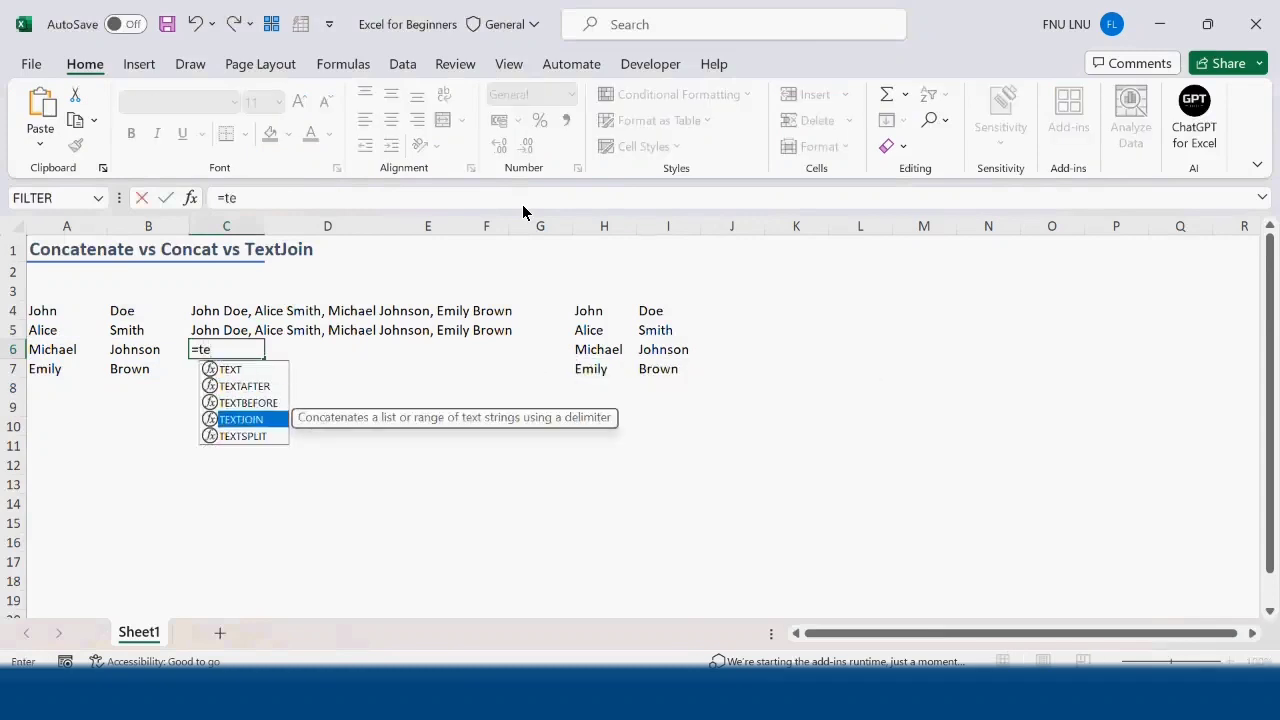
{"action": "key", "text": "Tab"}
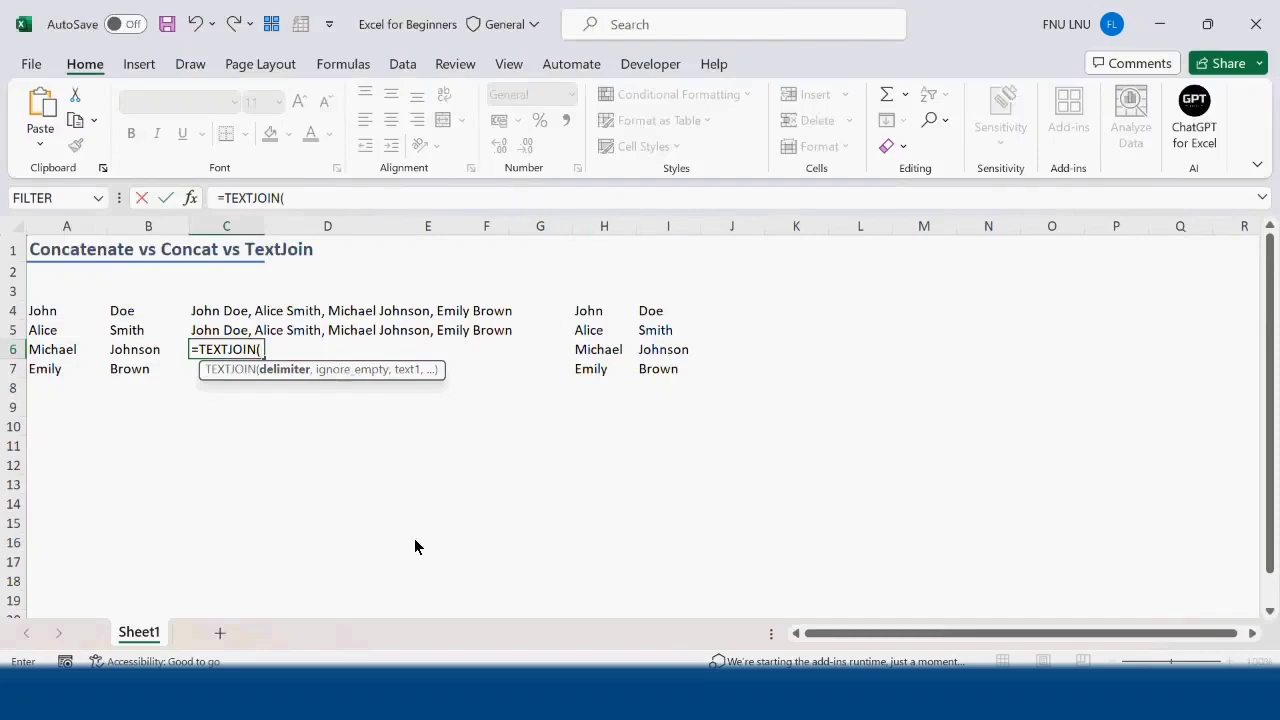
{"action": "type", "text": "\",\","}
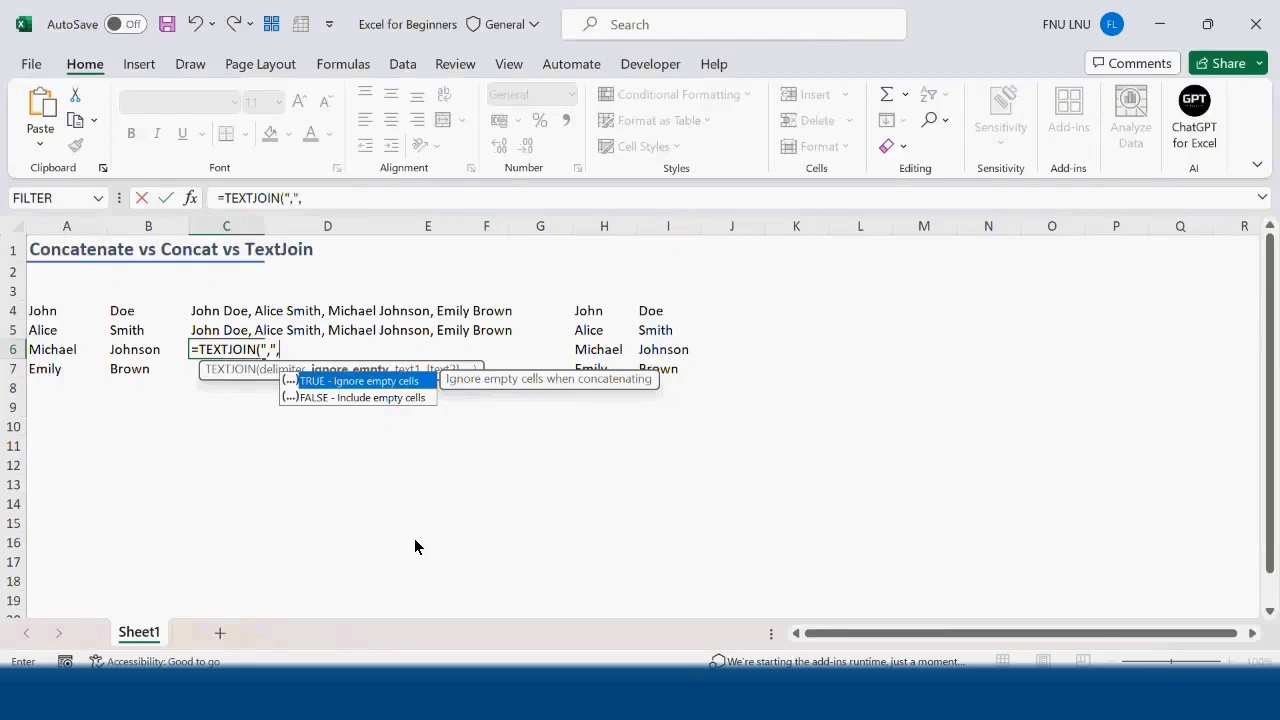
{"action": "key", "text": "Tab"}
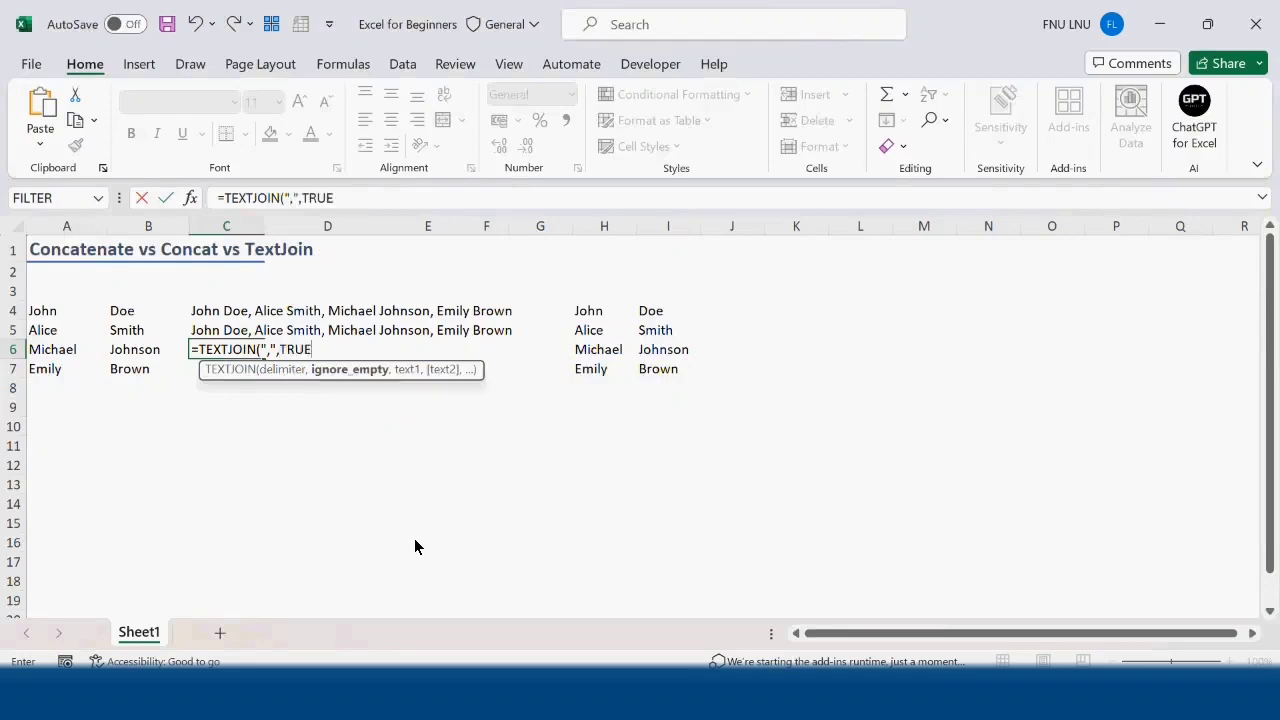
{"action": "type", "text": ","}
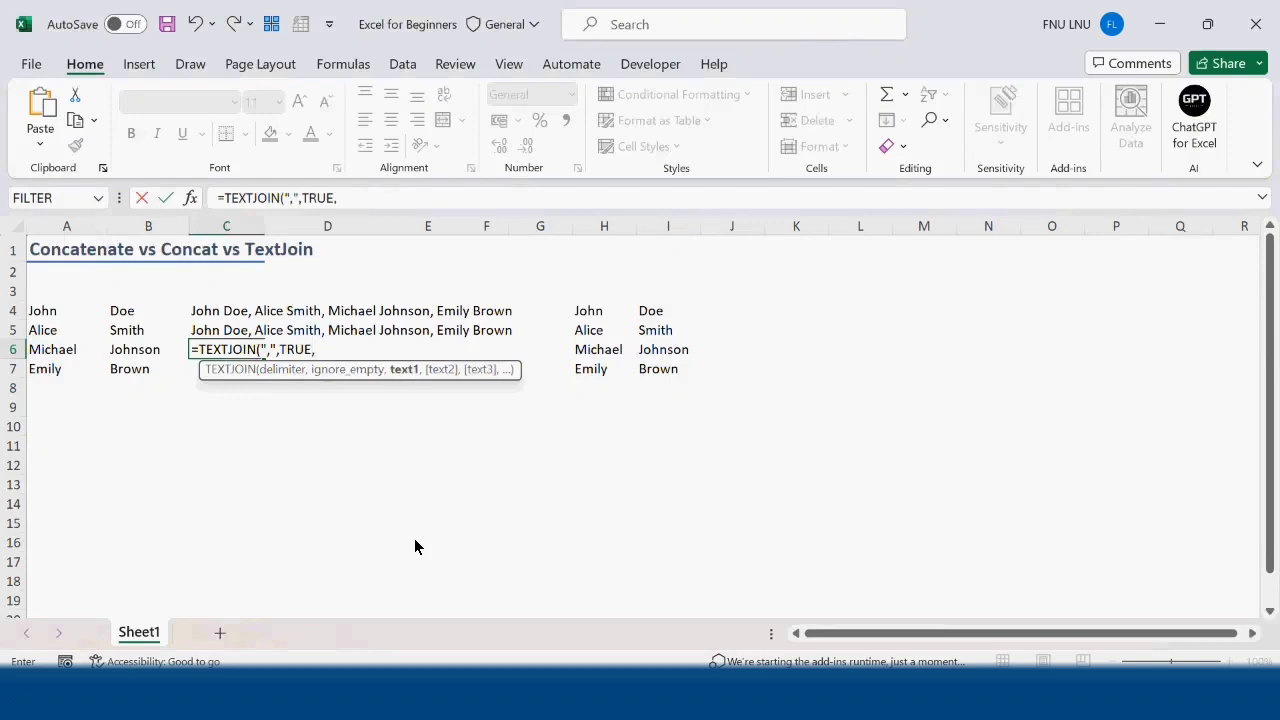
{"action": "left_click", "coordinate": [58, 314]}
{"action": "left_click_drag", "start_coordinate": [58, 318], "coordinate": [123, 366]}
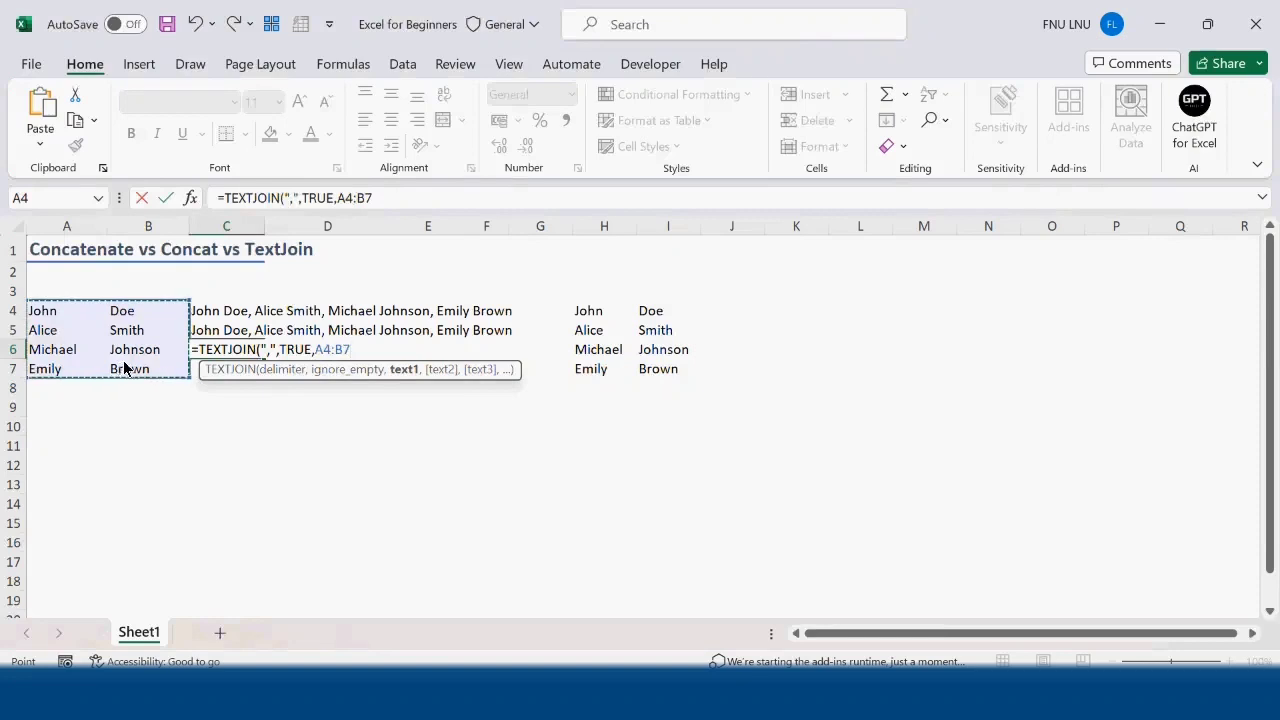
{"action": "type", "text": ")"}
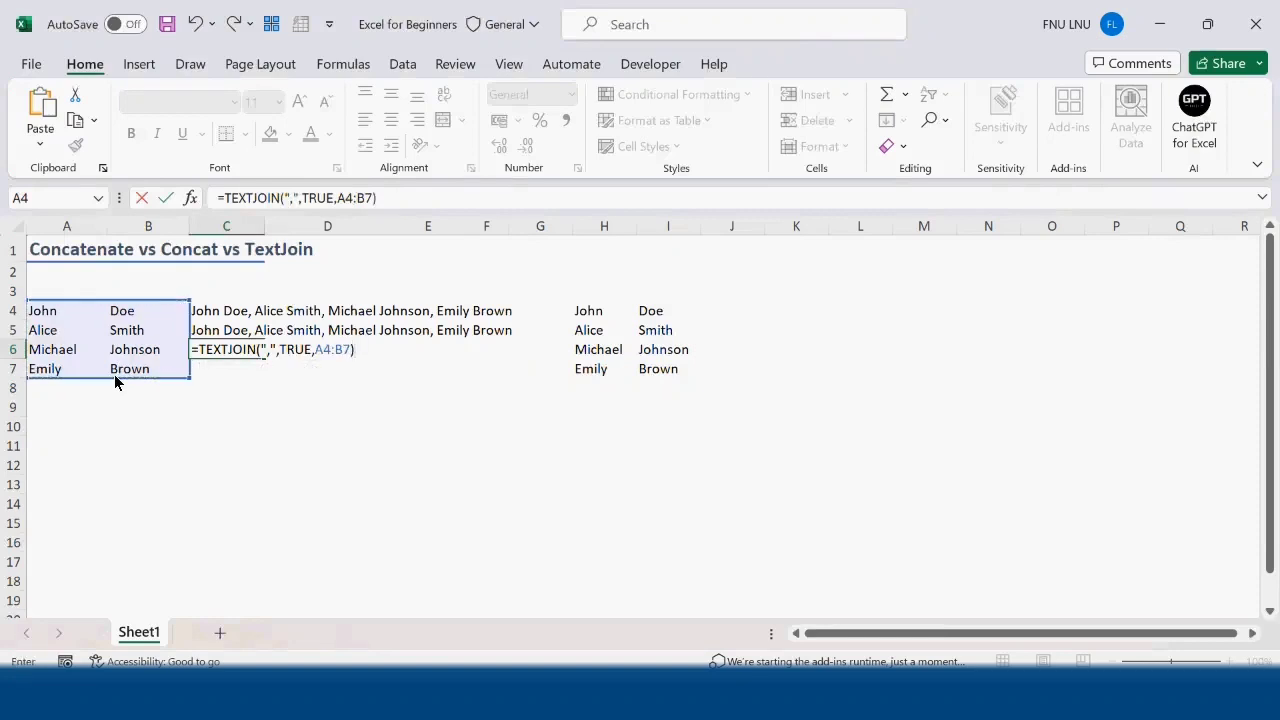
{"action": "key", "text": "Return"}
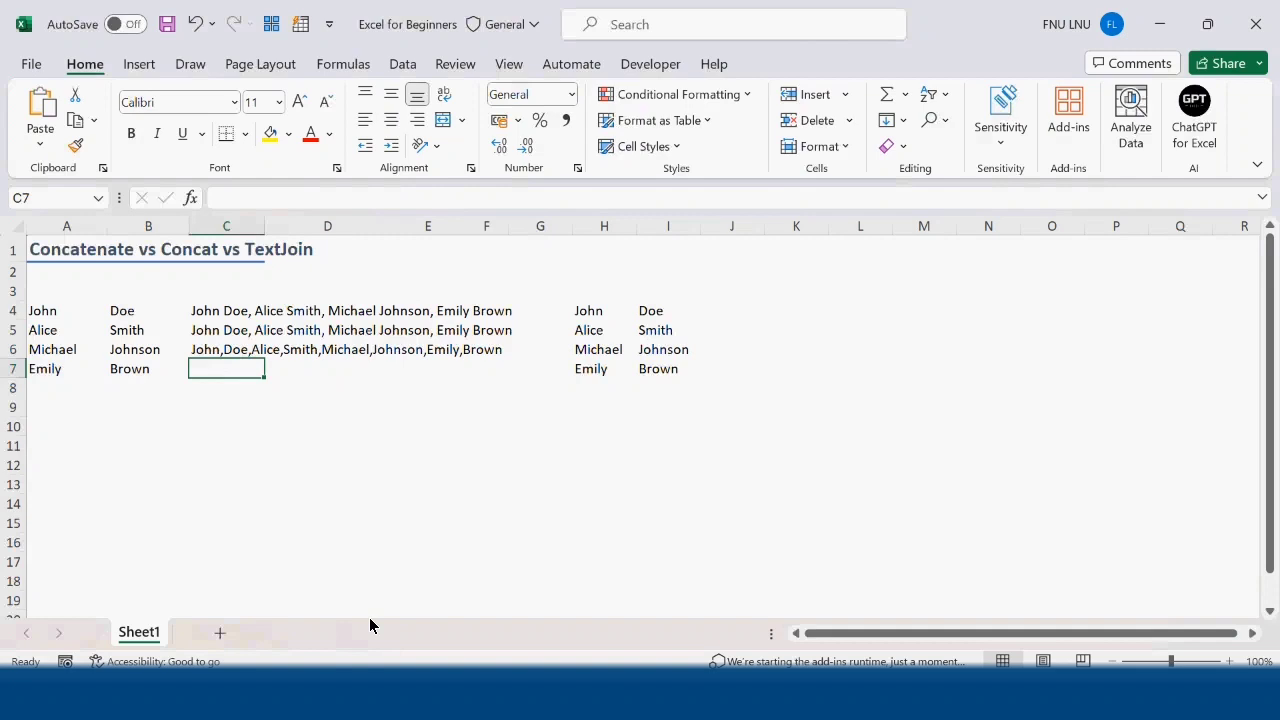
- Replace the delimiter of the TEXTJOIN formula in C6 with the array {" ",", "} and enter the formula
{"action": "key", "text": "Up"}
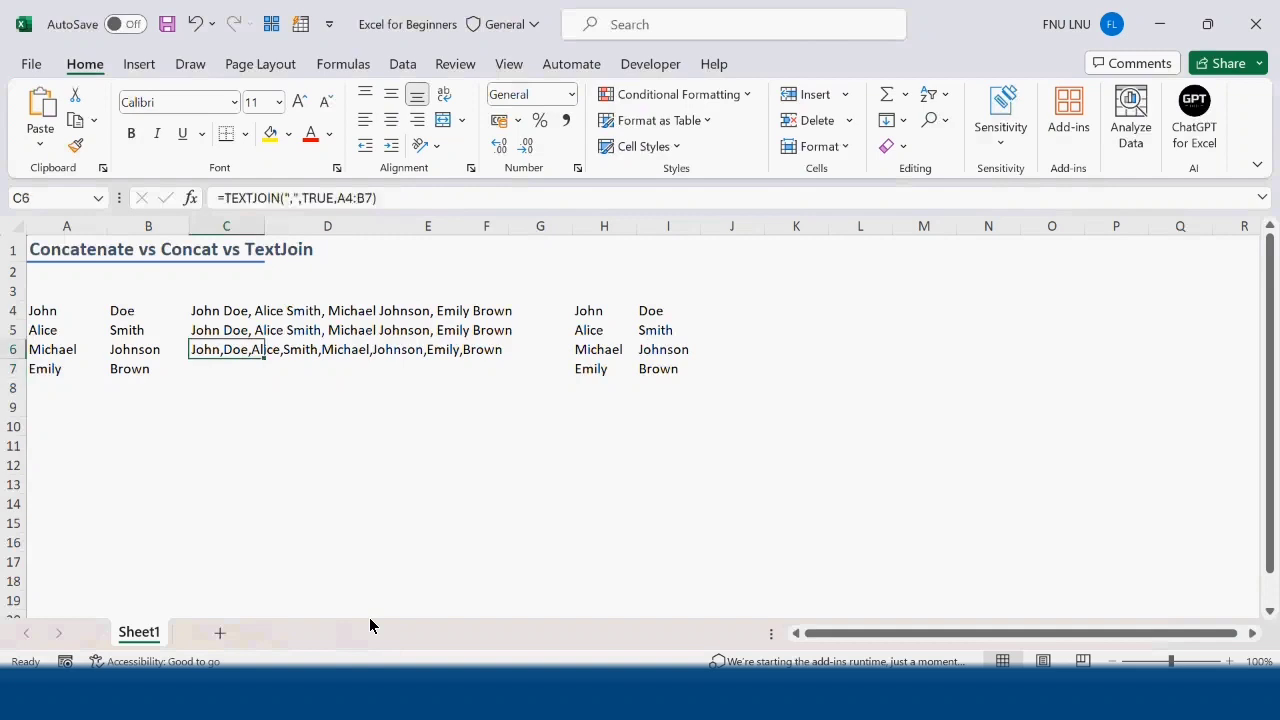
{"action": "left_click", "coordinate": [303, 199]}
{"action": "left_click_drag", "start_coordinate": [300, 198], "coordinate": [287, 198]}
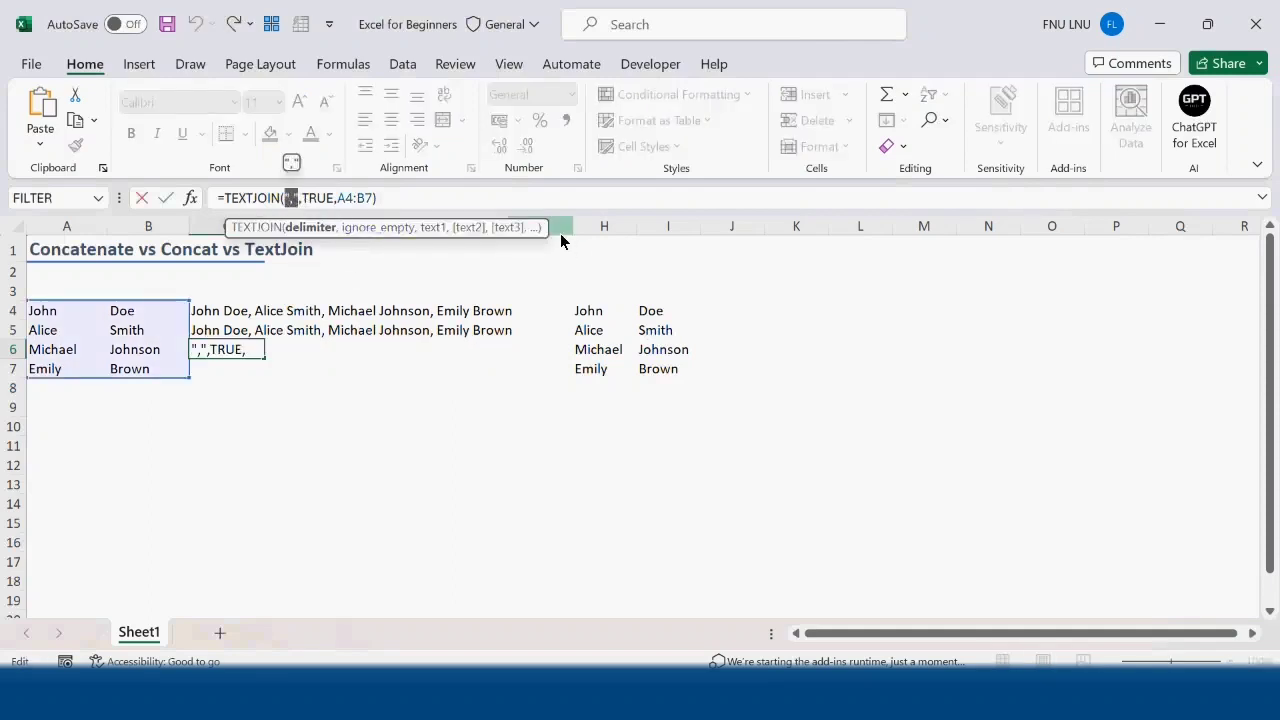
{"action": "key", "text": "BackSpace"}
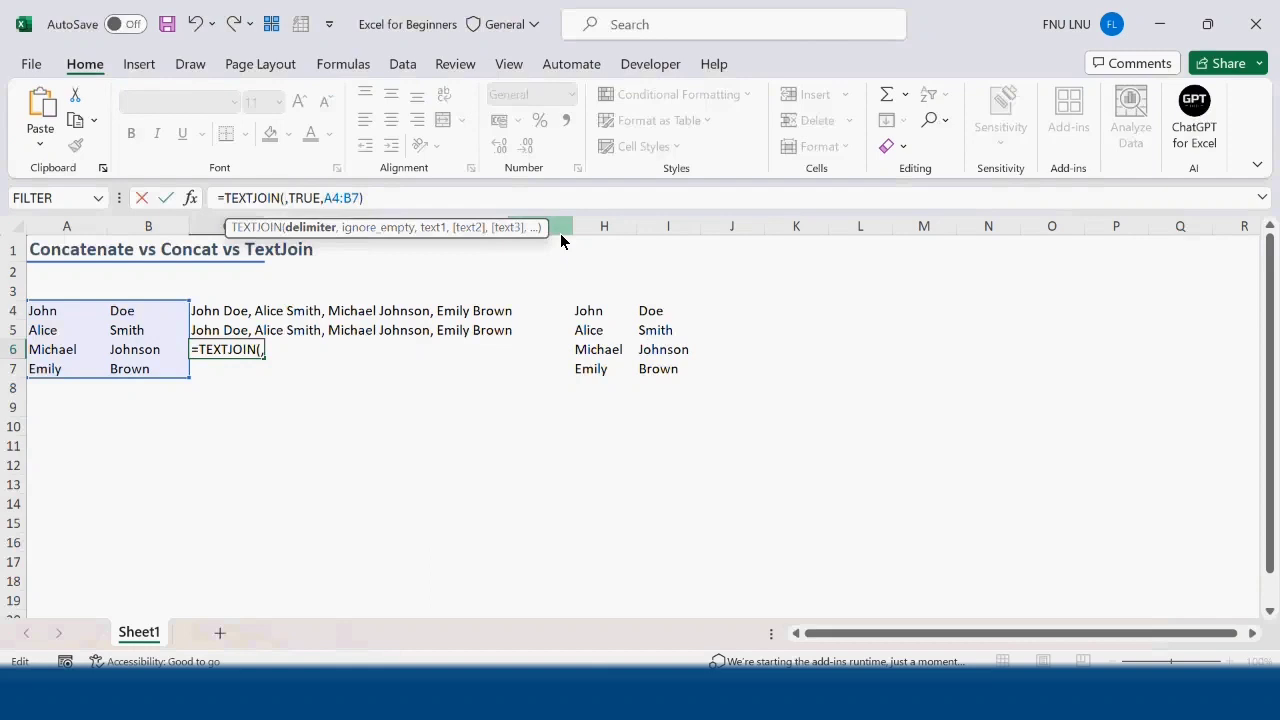
{"action": "type", "text": "{"}
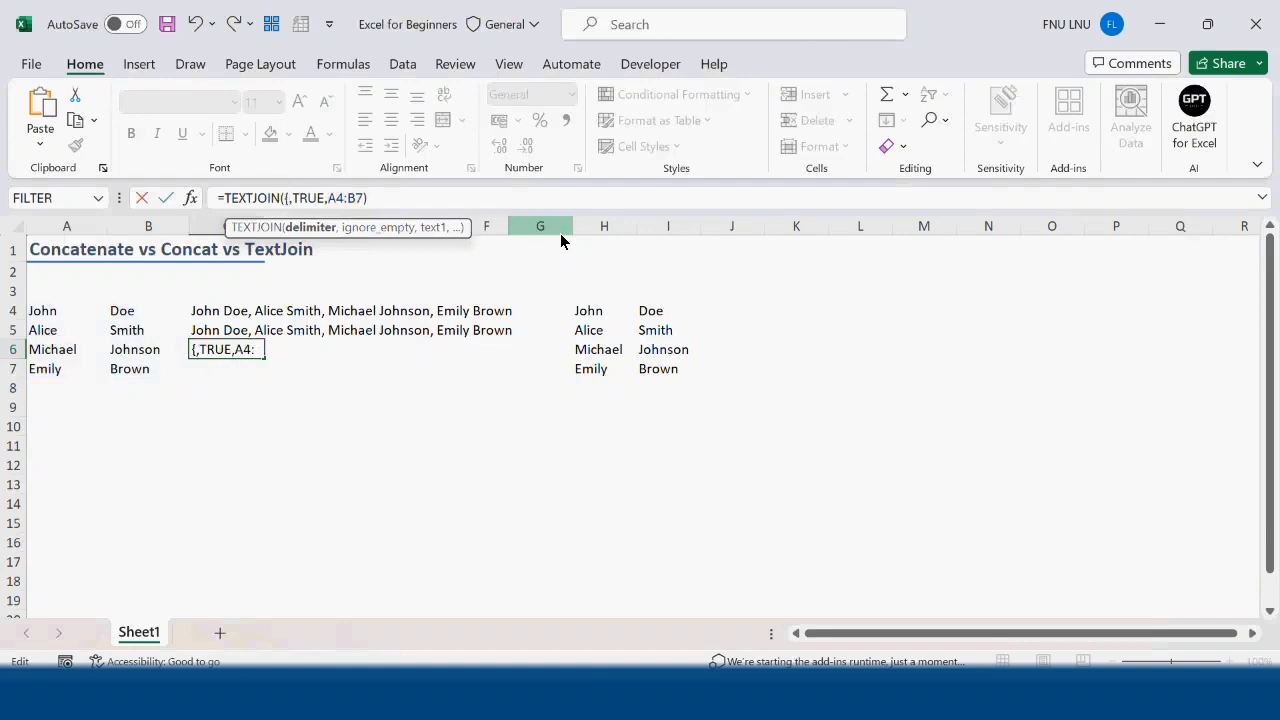
{"action": "type", "text": "\""}
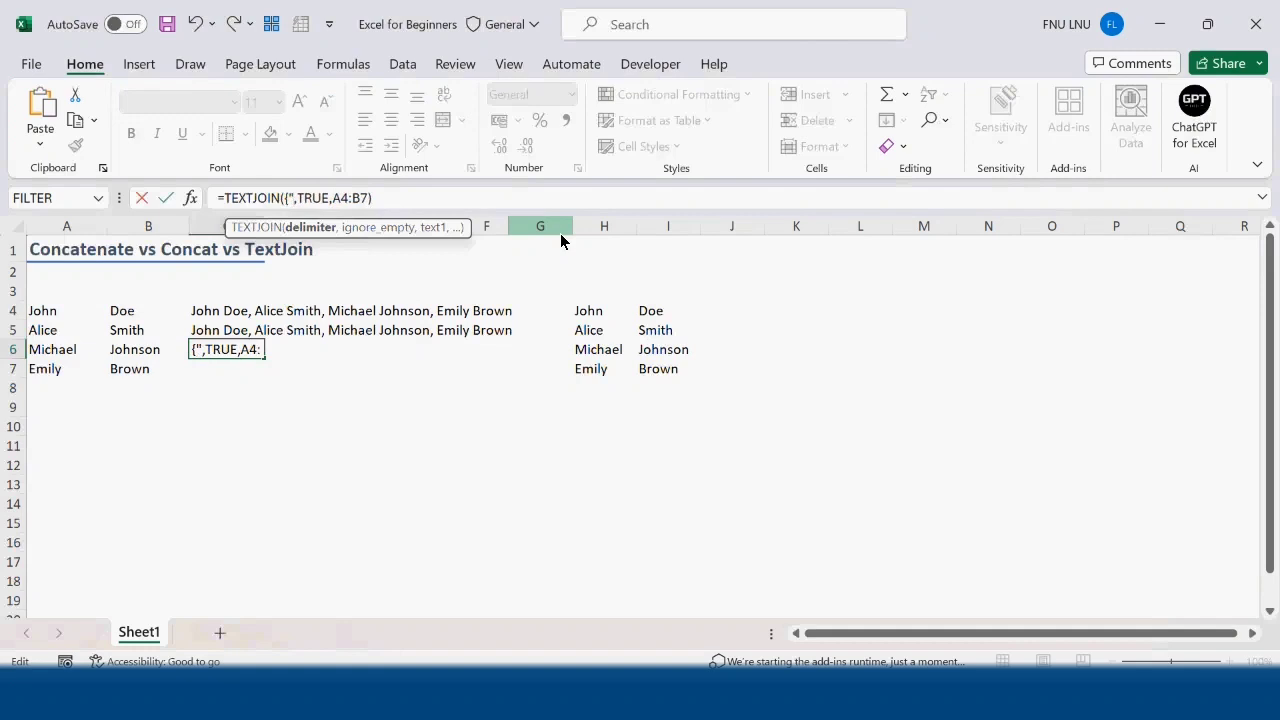
{"action": "type", "text": " \""}
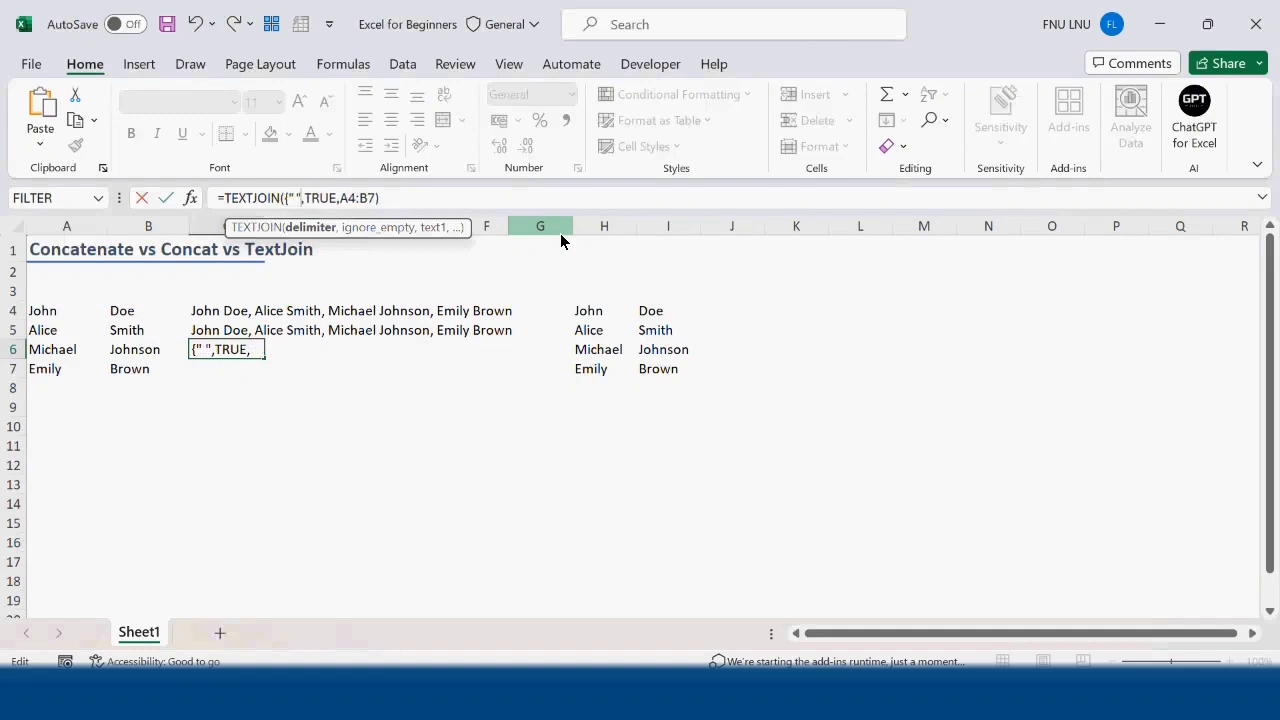
{"action": "type", "text": ",\","}
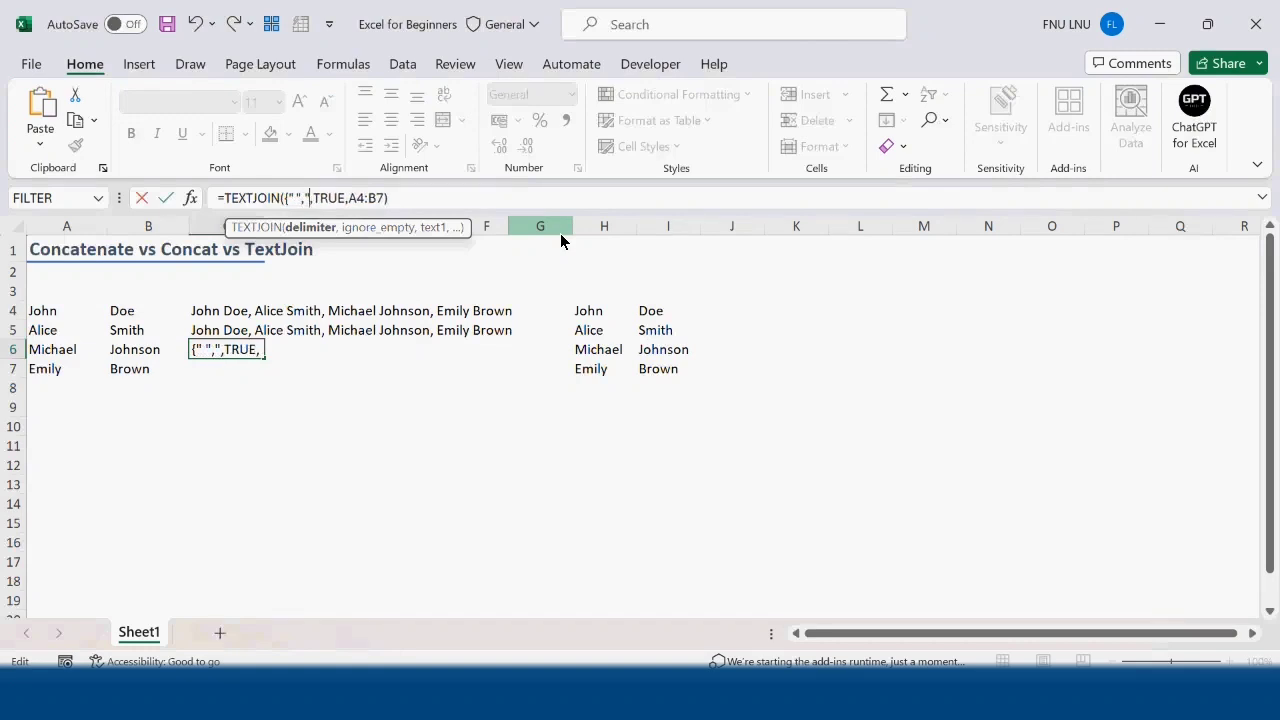
{"action": "type", "text": " \","}
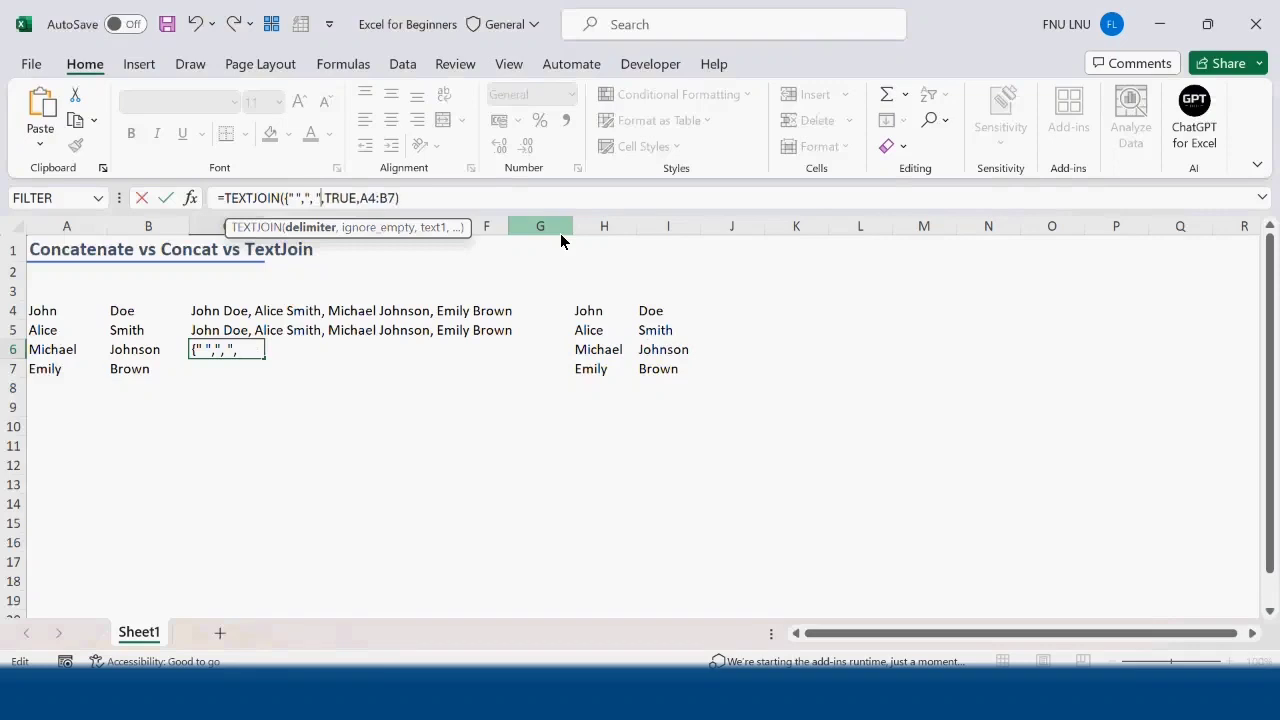
{"action": "type", "text": "}"}
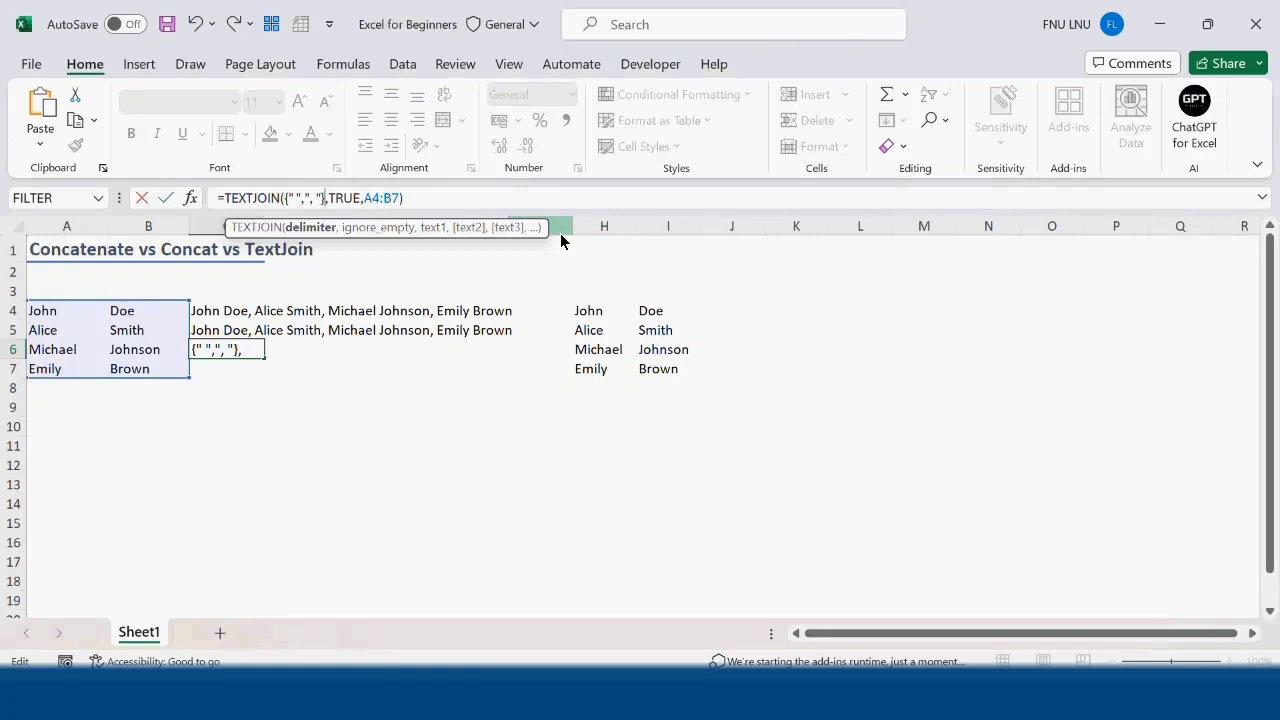
{"action": "key", "text": "Return"}
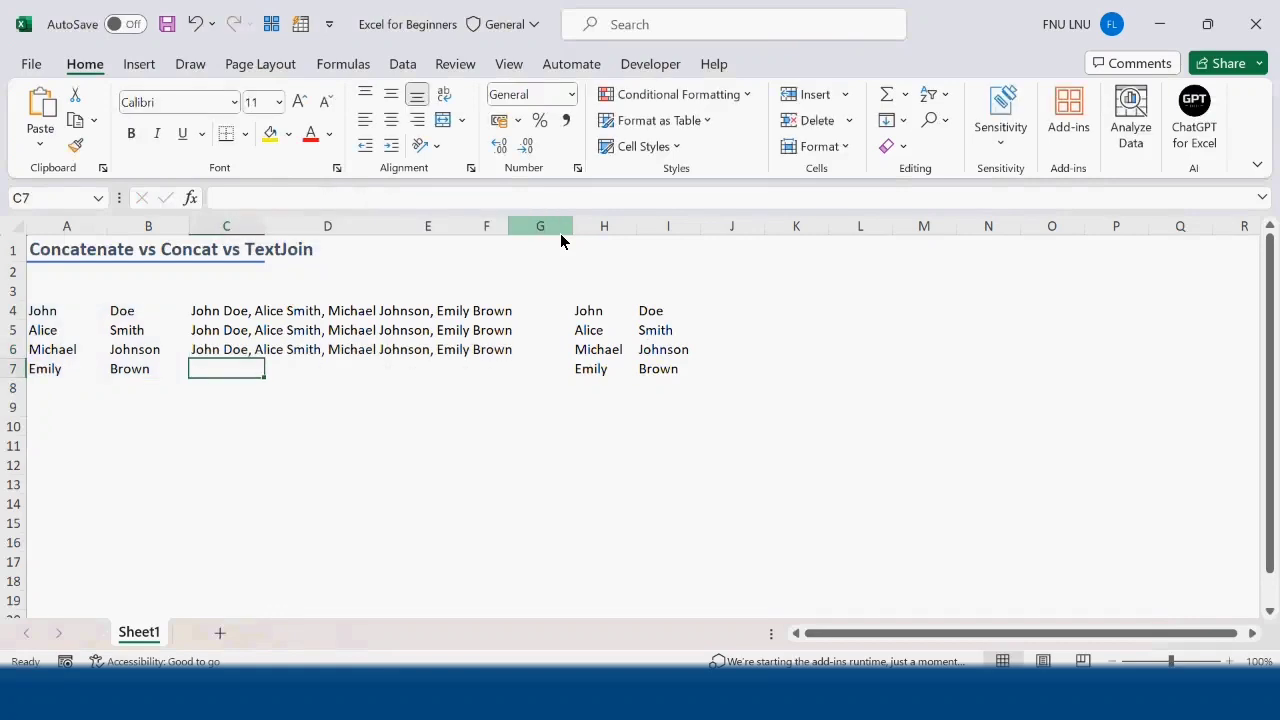